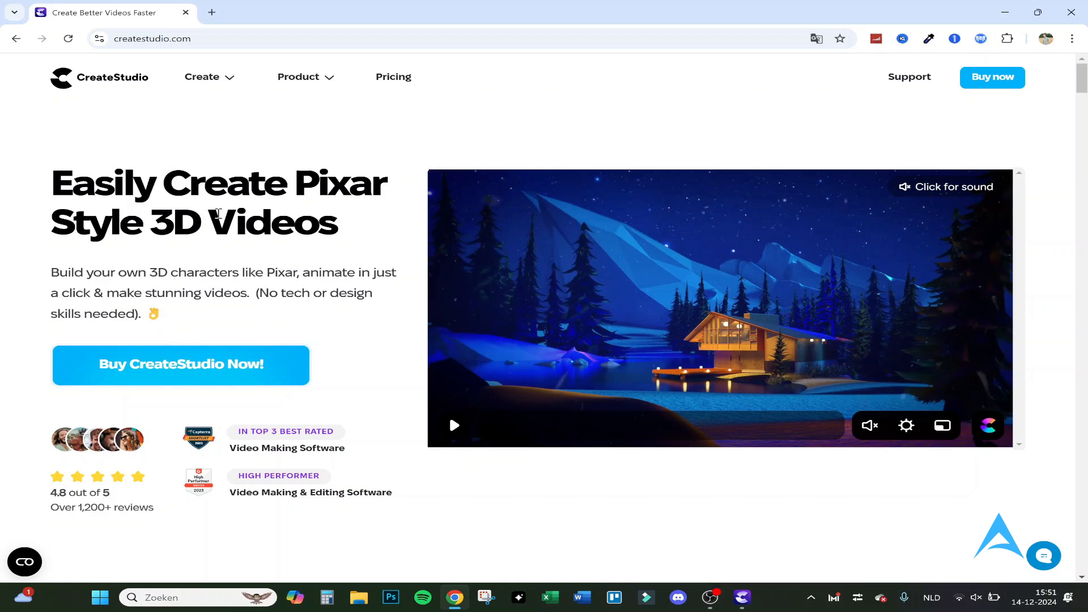
# - Look over the CreateStudio home page's introduction and its Create Custom 3D Characters features, including logo branding and automatic lipsyncing
pyautogui.moveTo(47, 185); pyautogui.dragTo(249, 193)
pyautogui.click(245, 218)
pyautogui.click(455, 426)
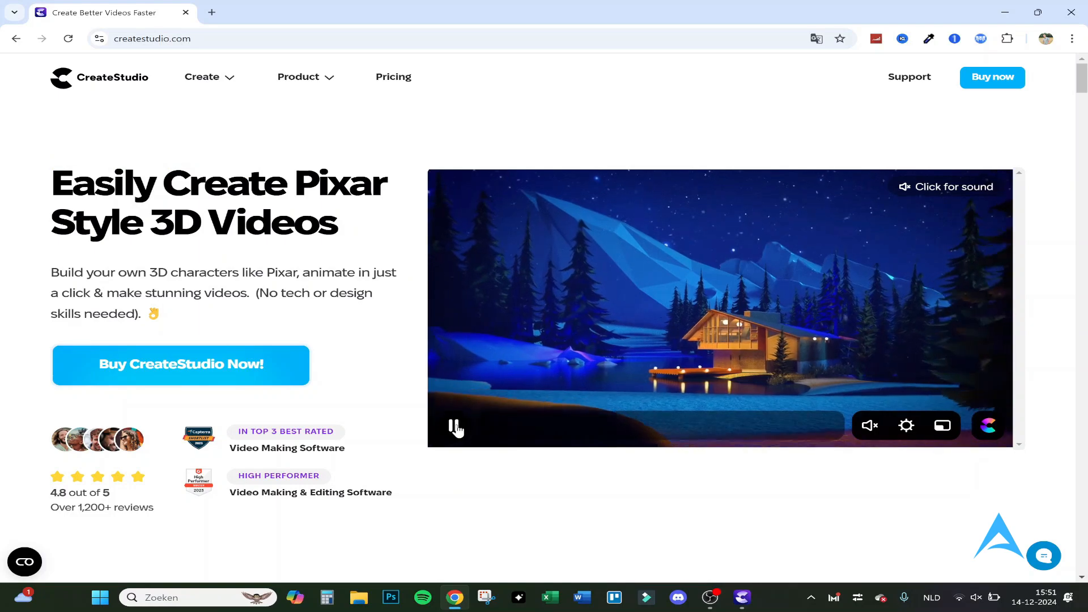
pyautogui.scroll(-5, 382, 304)
pyautogui.scroll(-5, 382, 305)
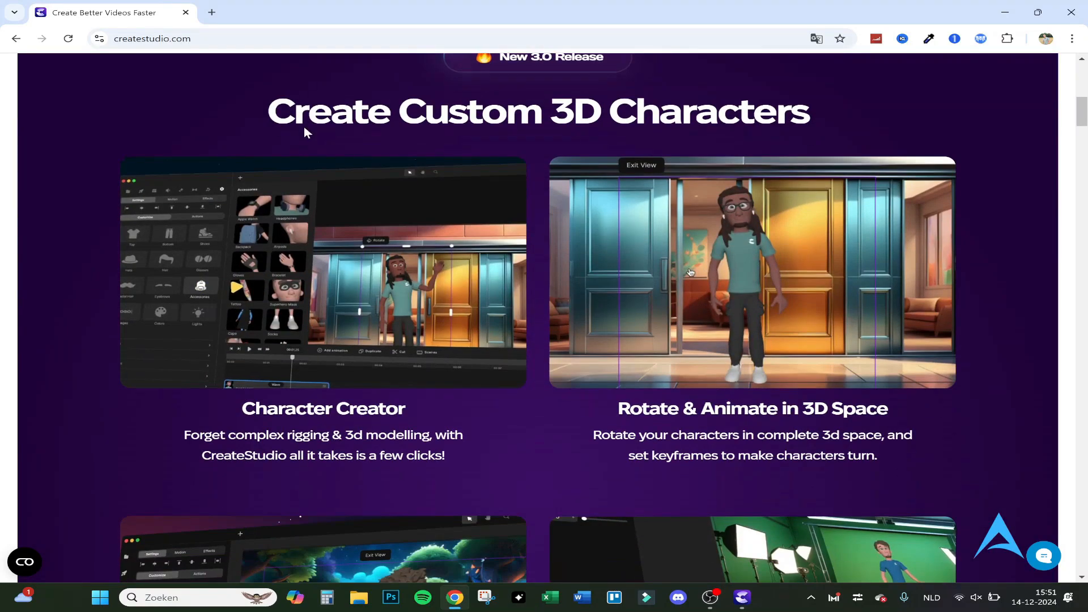
pyautogui.moveTo(293, 111); pyautogui.dragTo(734, 113)
pyautogui.click(702, 121)
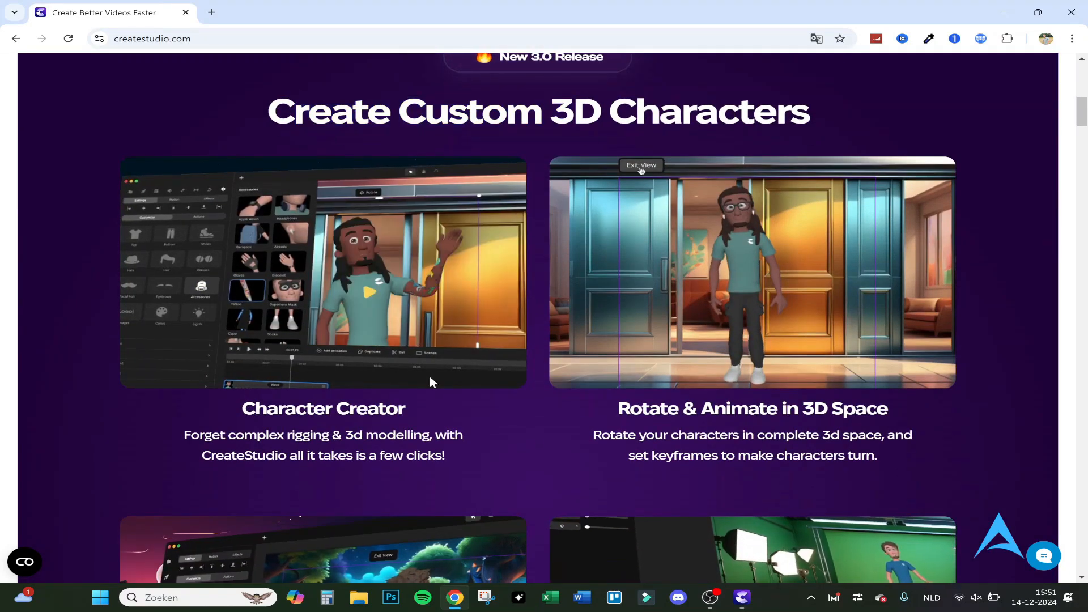
pyautogui.scroll(-5, 399, 279)
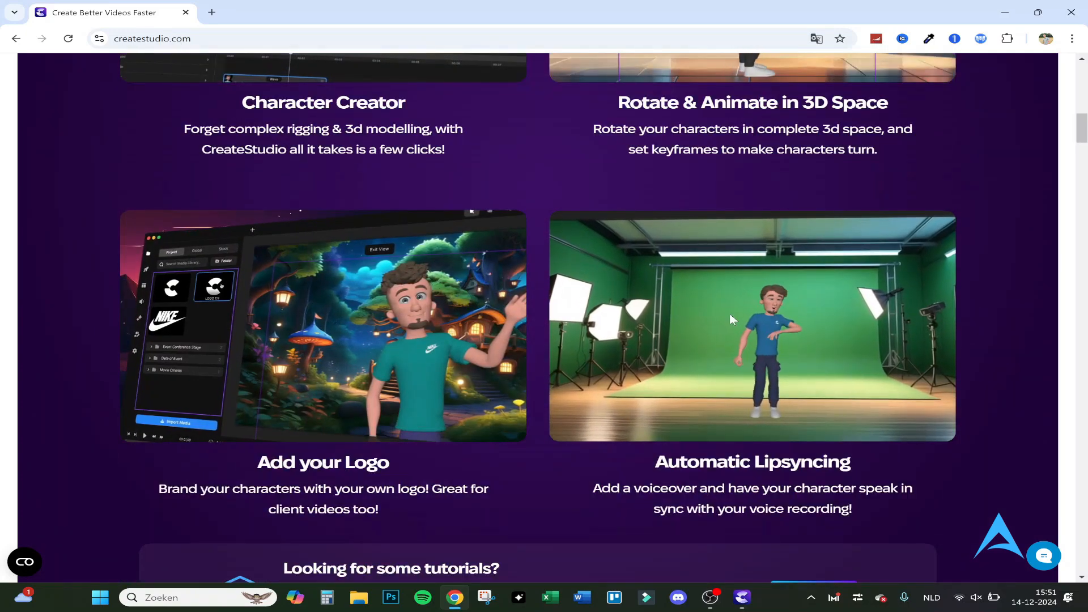
pyautogui.scroll(-4, 451, 272)
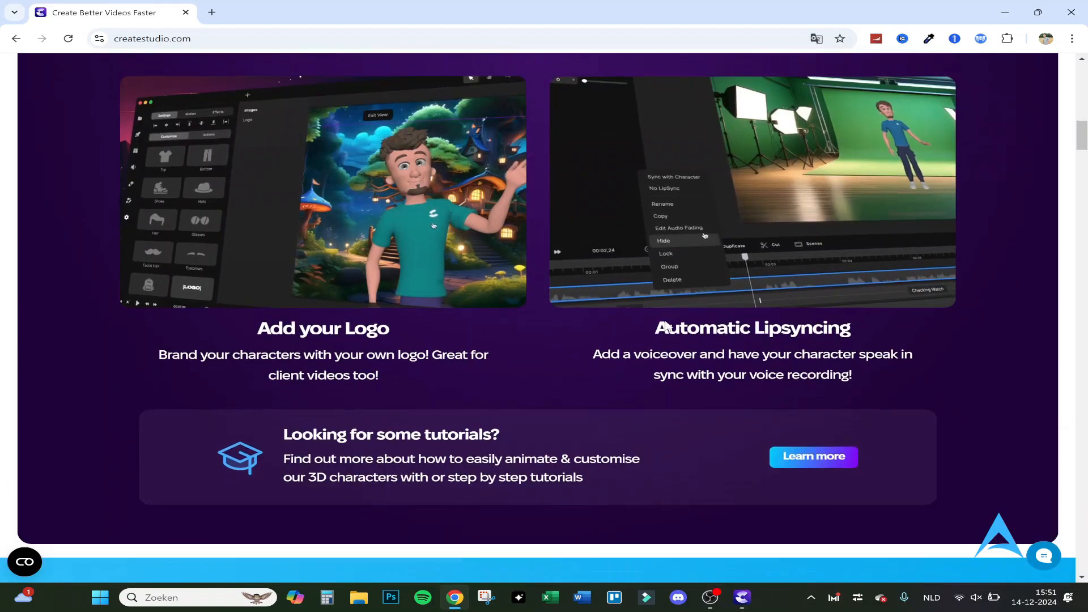
# - Look through the home page sections on point-and-click animating, drag-and-drop elements, explainer videos and hand-sketch doodle videos
pyautogui.scroll(-7, 563, 323)
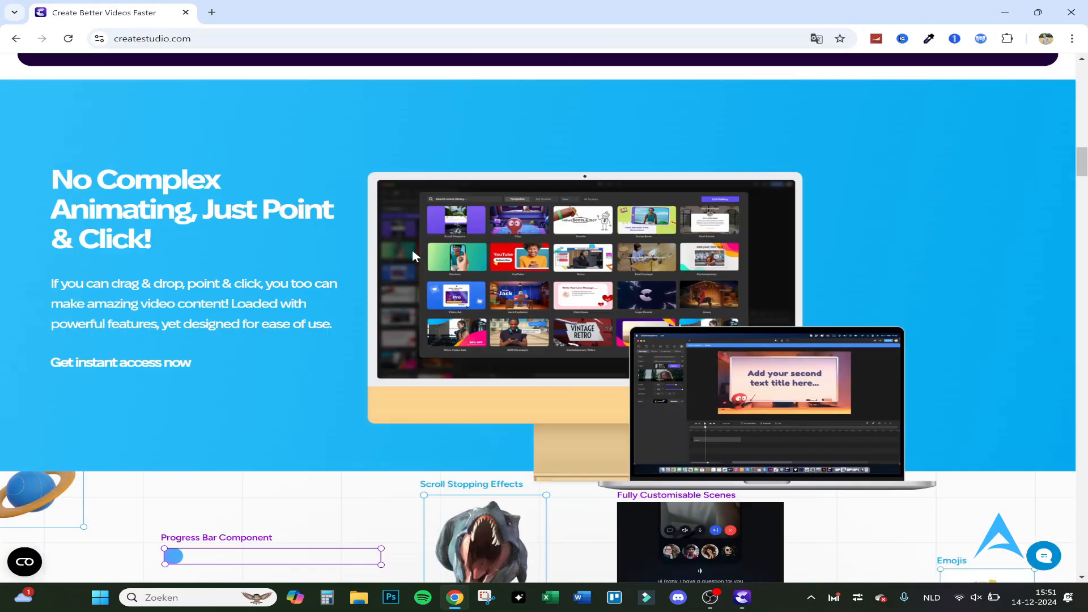
pyautogui.scroll(-12, 412, 249)
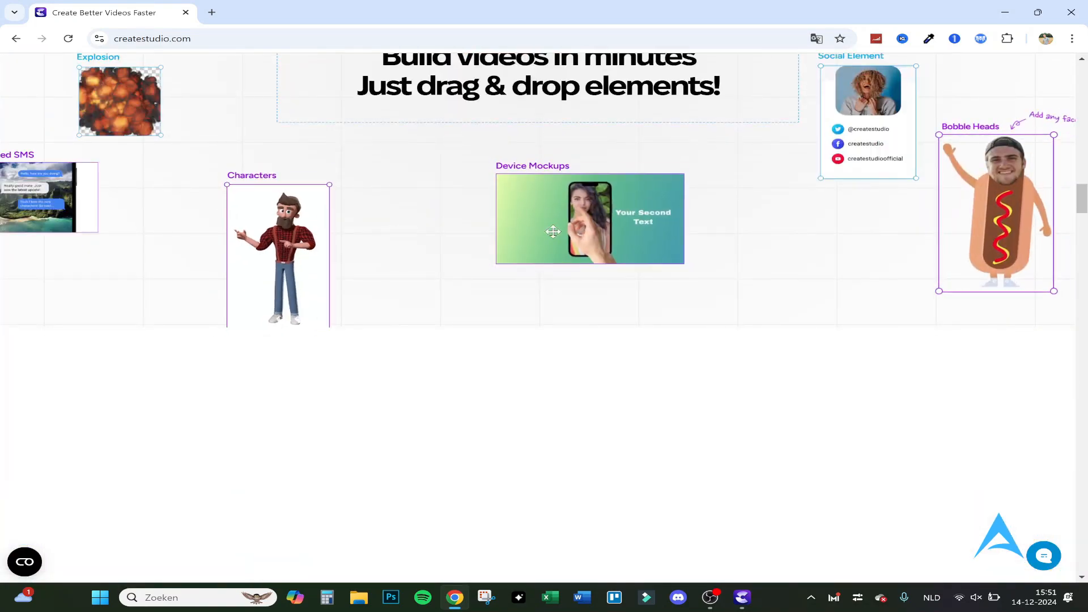
pyautogui.scroll(2, 577, 231)
pyautogui.scroll(1, 577, 231)
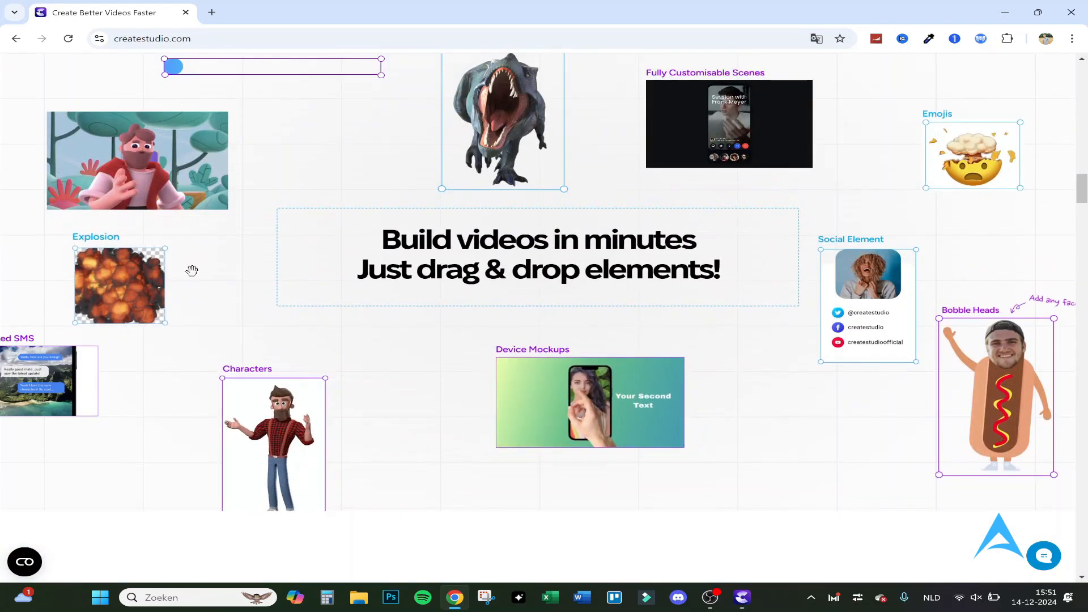
pyautogui.scroll(-10, 461, 283)
pyautogui.scroll(-15, 461, 284)
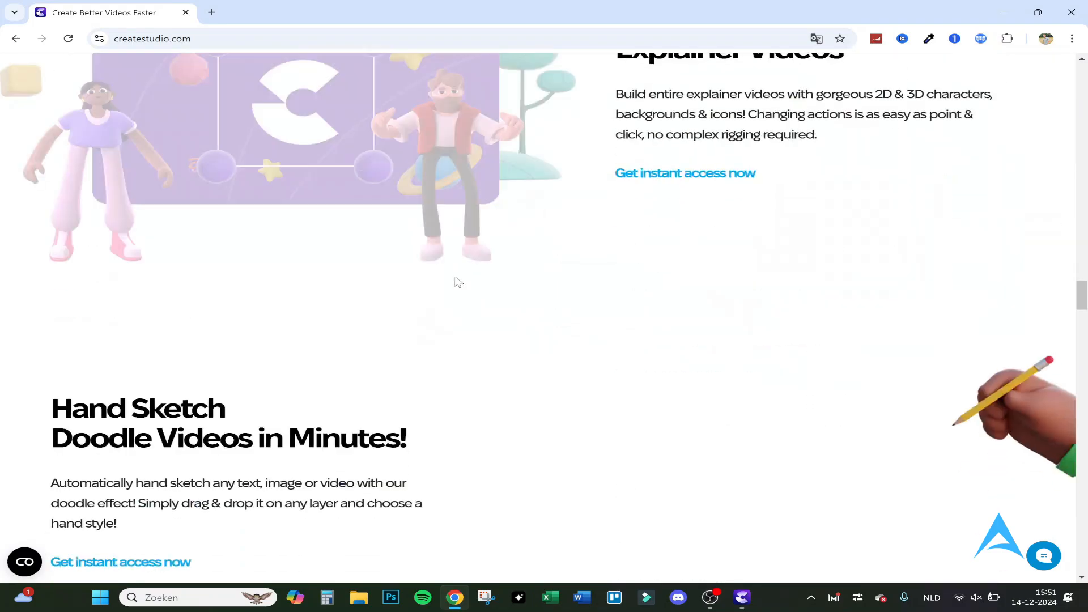
pyautogui.scroll(-20, 456, 278)
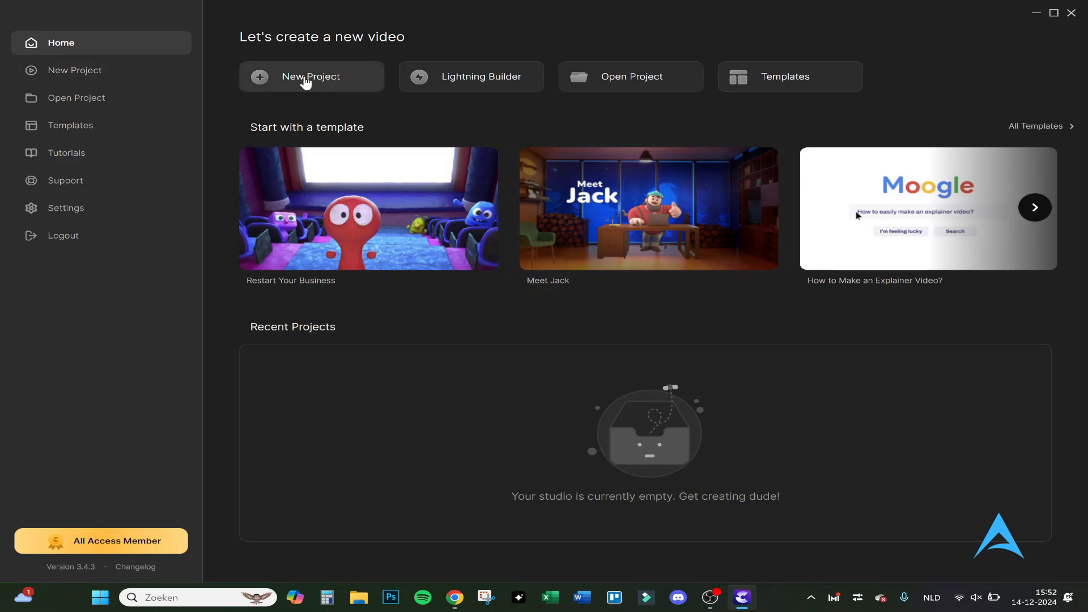
# - Create a new project in the CreateStudio desktop app, place the Safari Guy character at the start of the timeline and play it
pyautogui.click(306, 79)
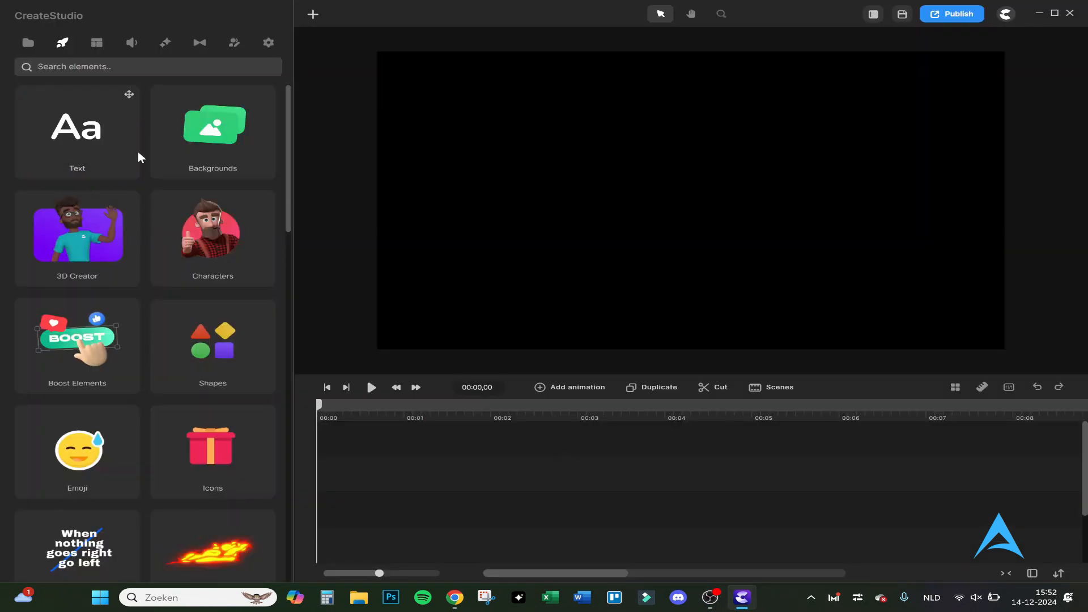
pyautogui.click(221, 221)
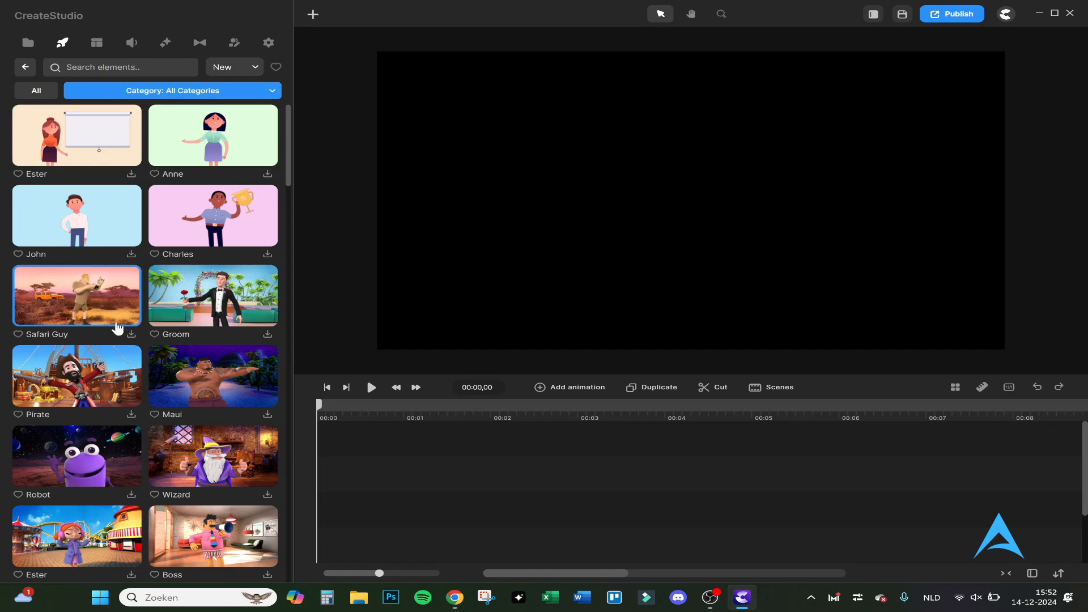
pyautogui.click(131, 335)
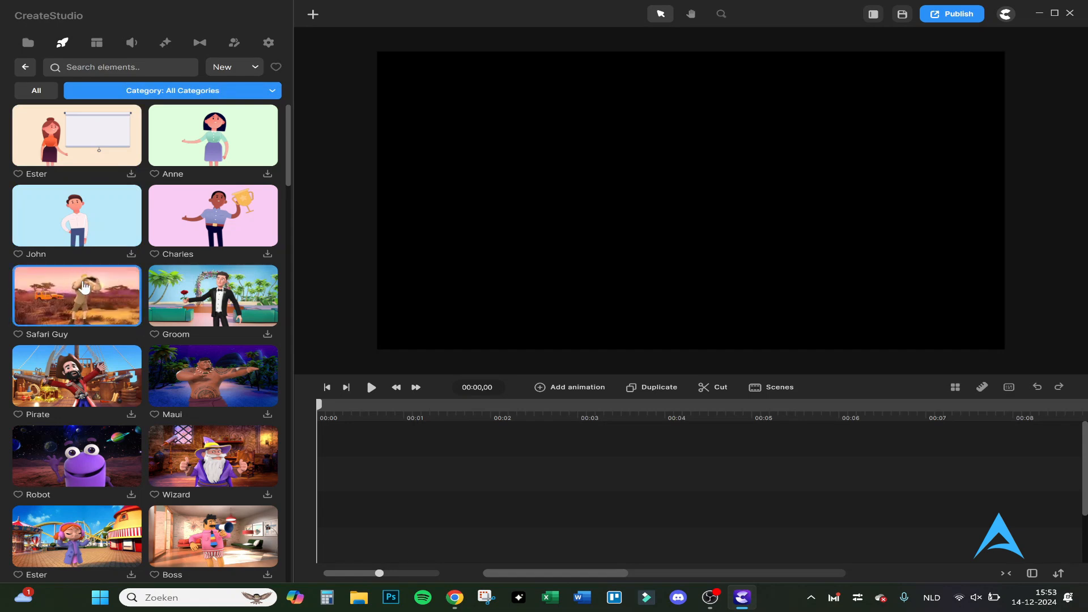
pyautogui.moveTo(128, 317); pyautogui.dragTo(350, 501)
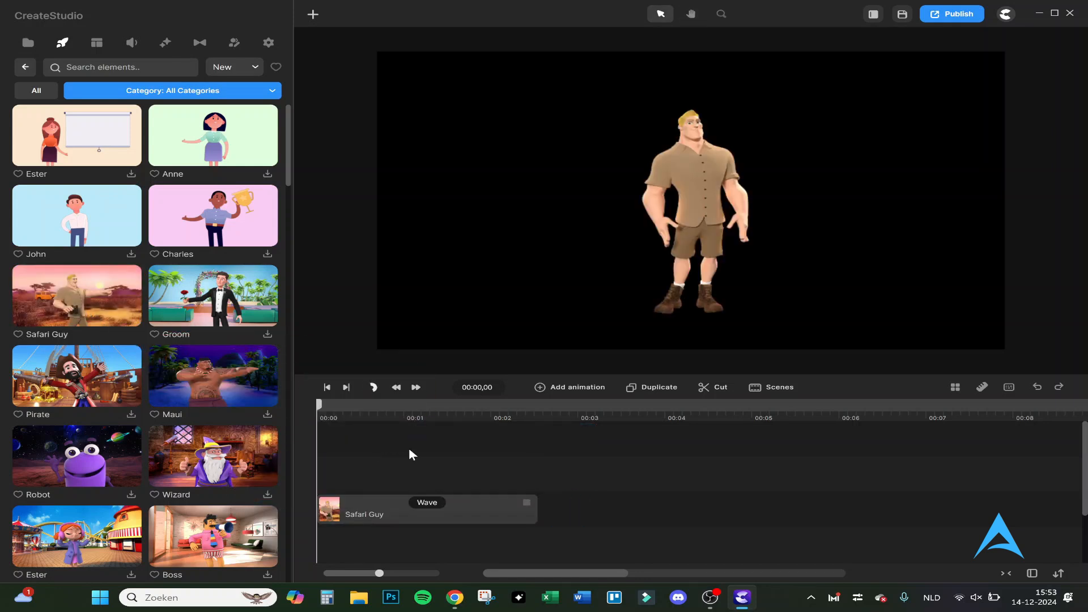
pyautogui.click(371, 389)
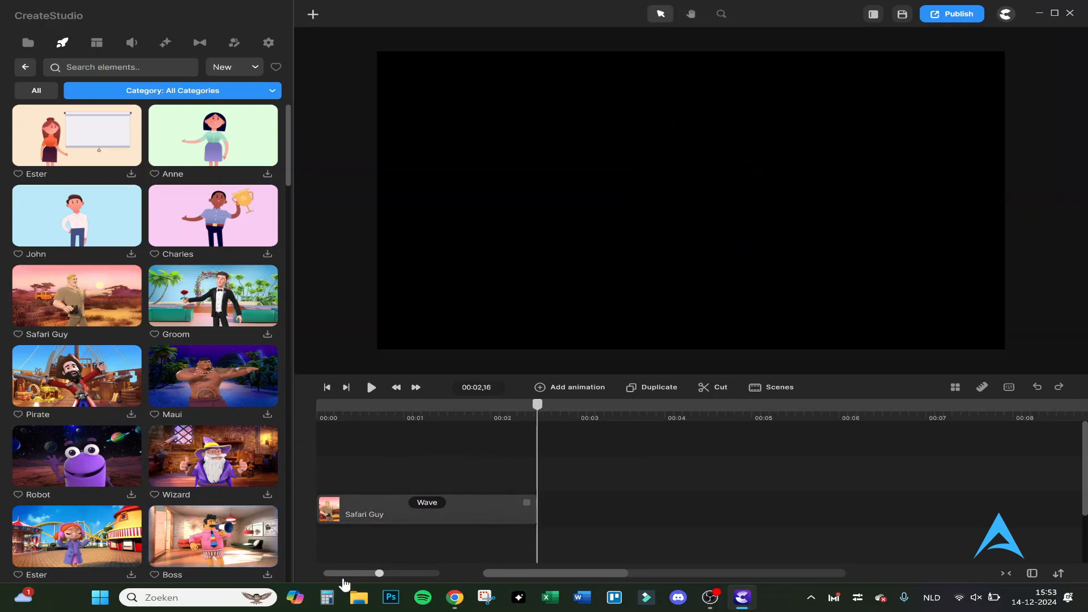
# - Change the Safari Guy clip's action to Driving a Jeep and play the animation
pyautogui.click(427, 503)
pyautogui.click(392, 404)
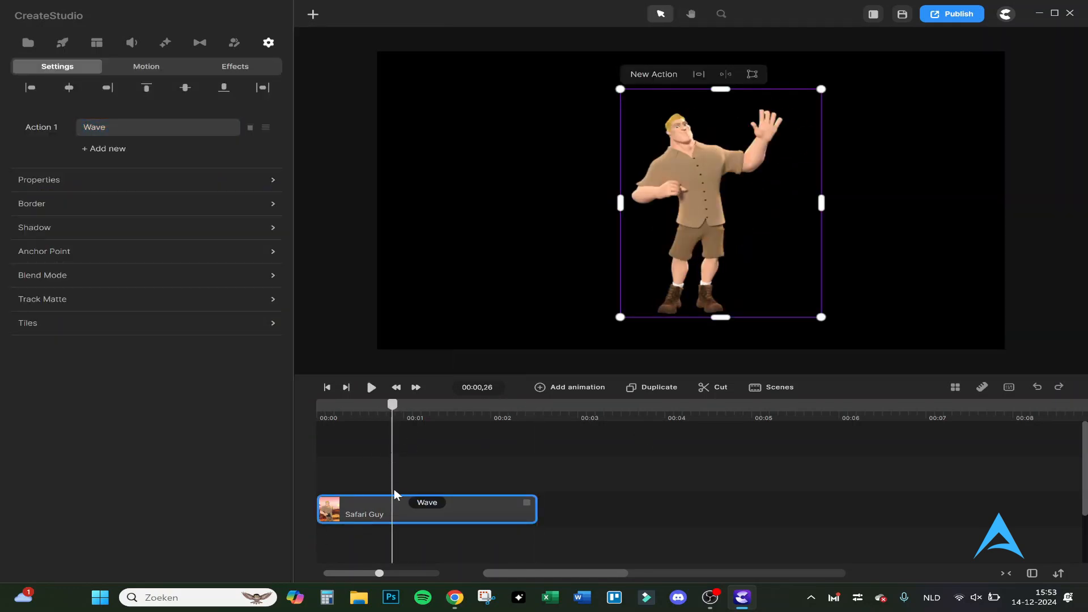
pyautogui.click(427, 503)
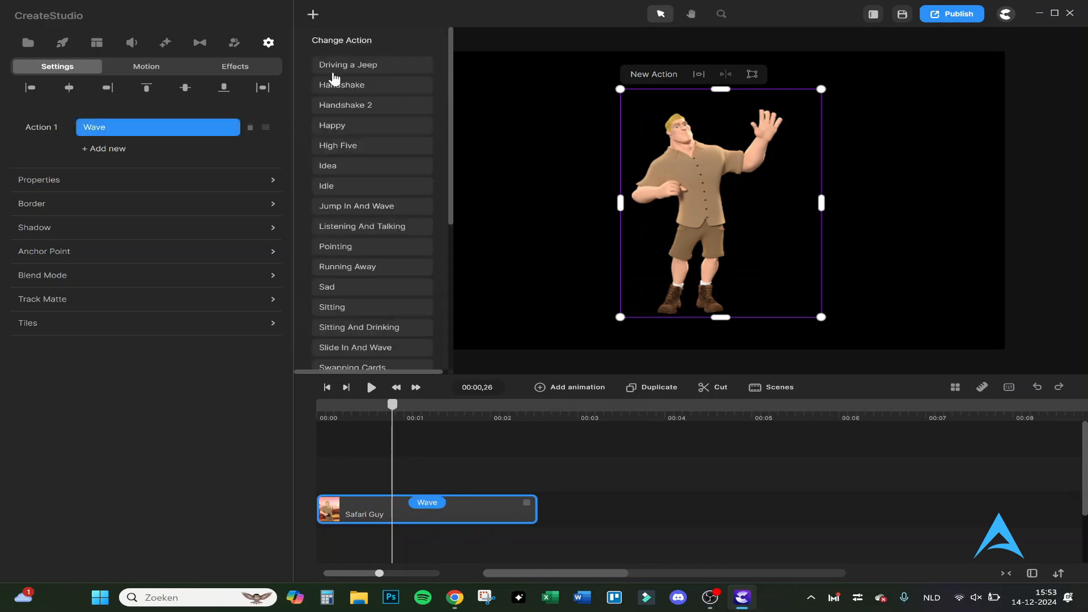
pyautogui.click(342, 65)
pyautogui.click(329, 416)
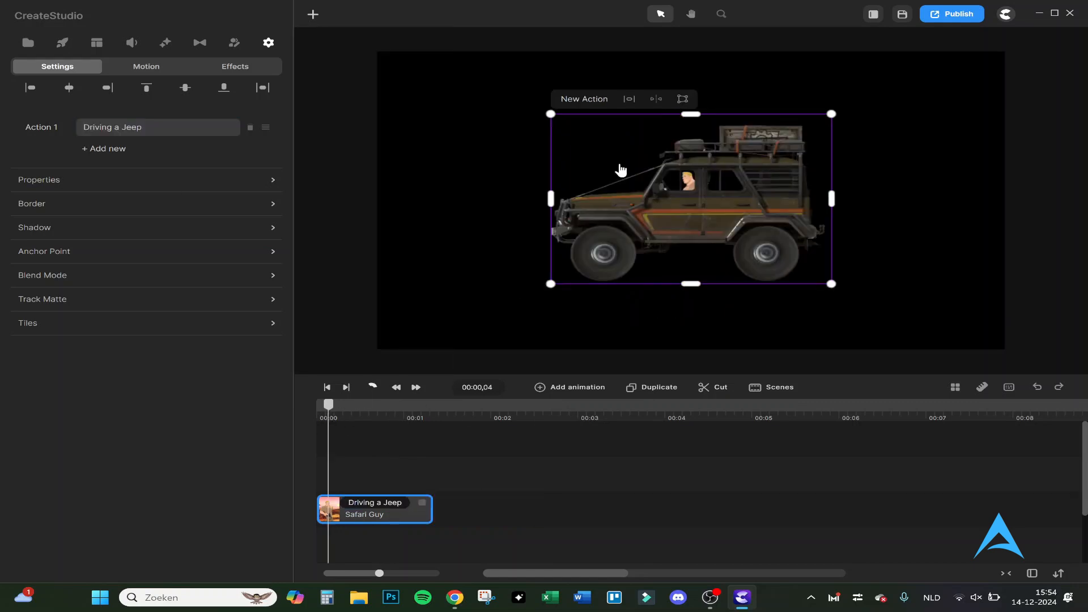
pyautogui.press('space')
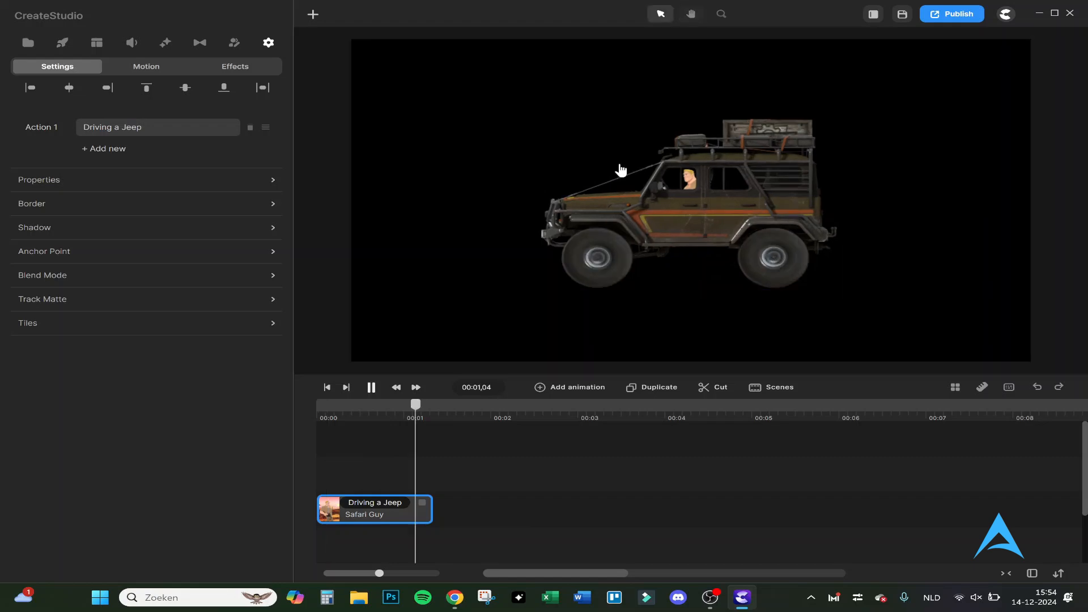
pyautogui.press('space')
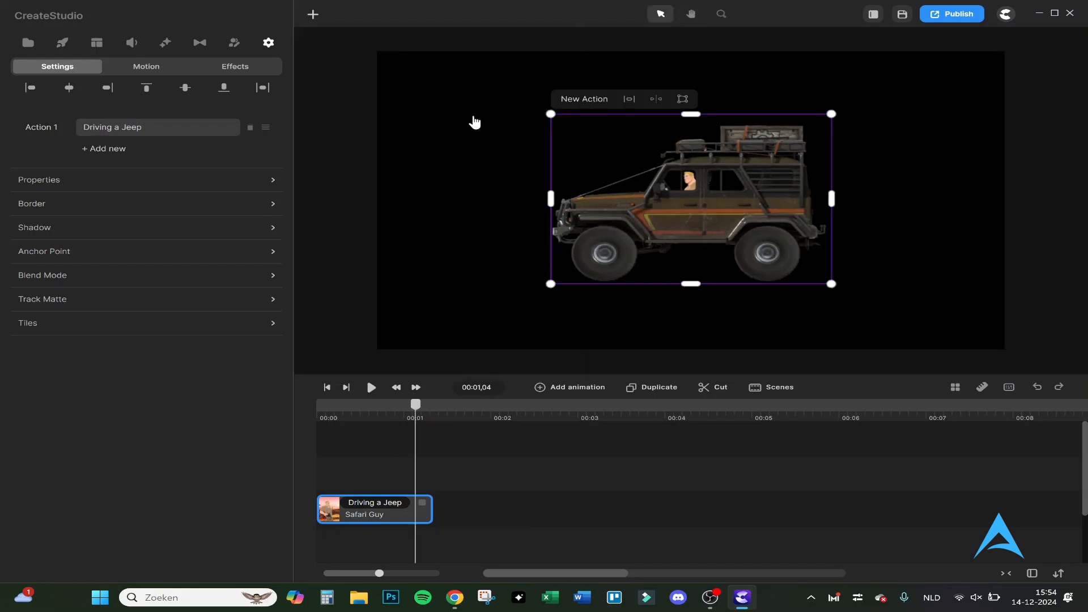
pyautogui.click(597, 467)
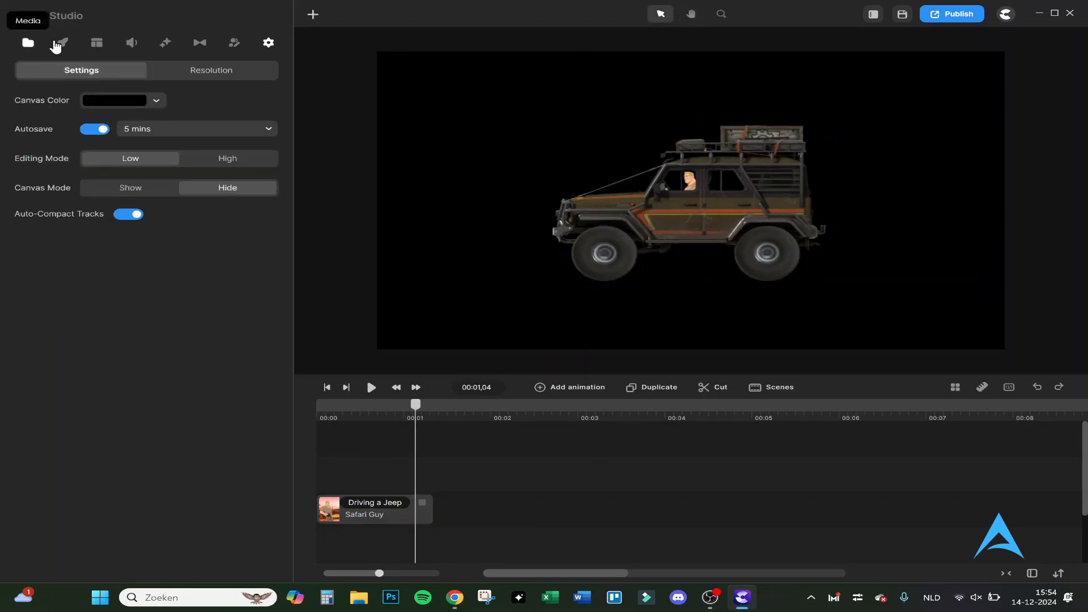
pyautogui.click(60, 43)
pyautogui.click(89, 46)
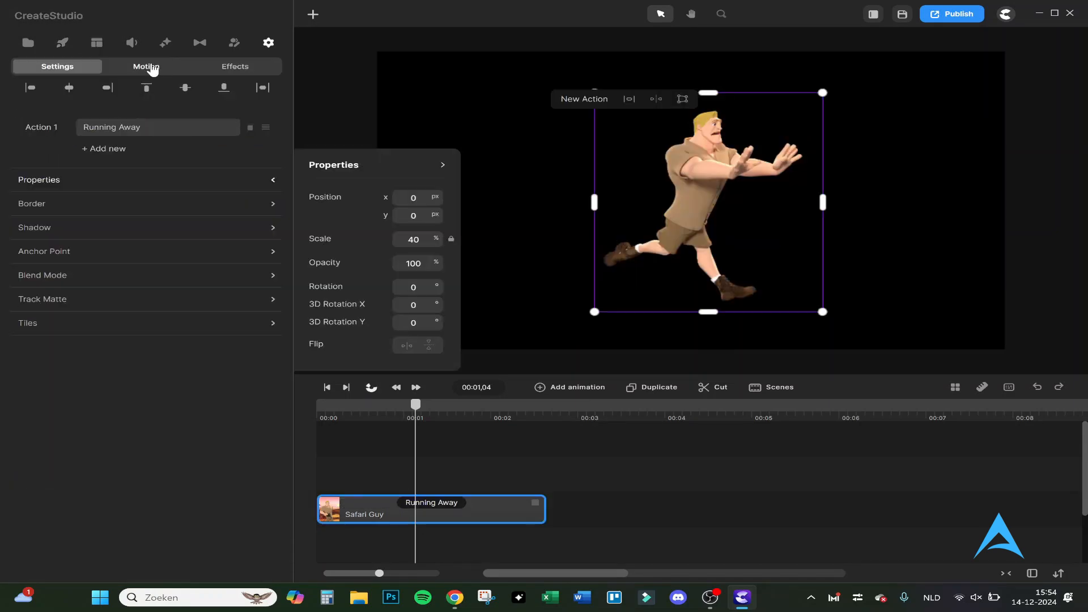
# - Set the Safari Guy's action to Running Away, give him a Left position entrance motion and play the clip
pyautogui.click(148, 66)
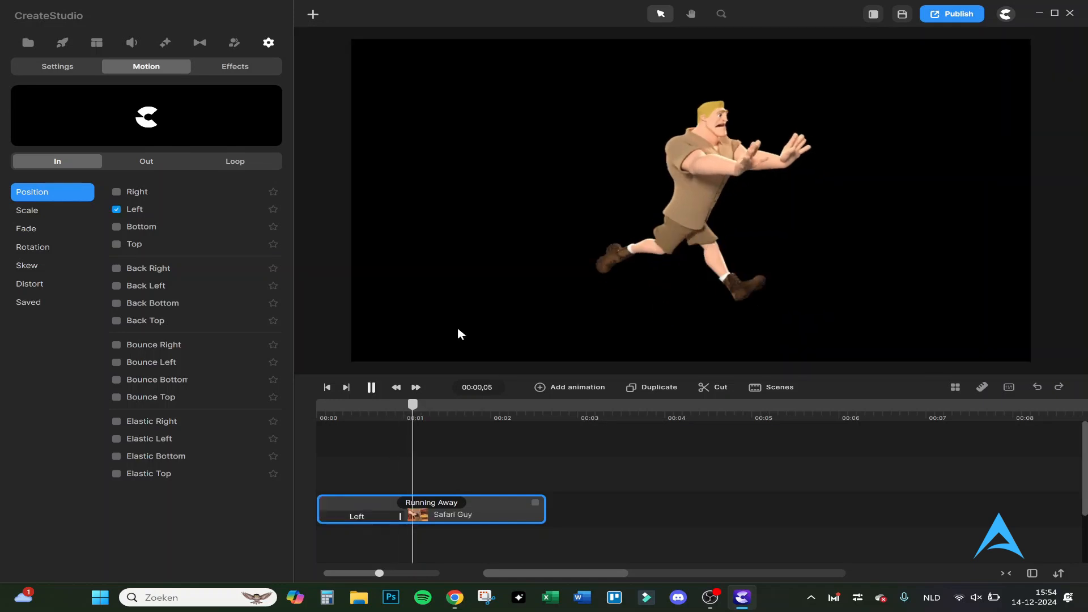
pyautogui.press('space')
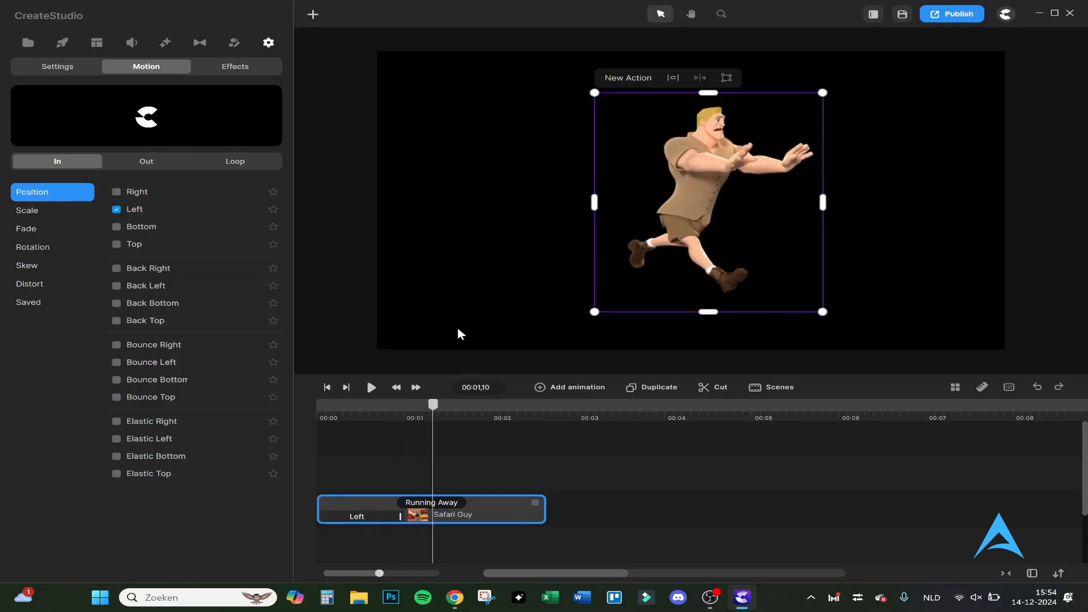
pyautogui.press('space')
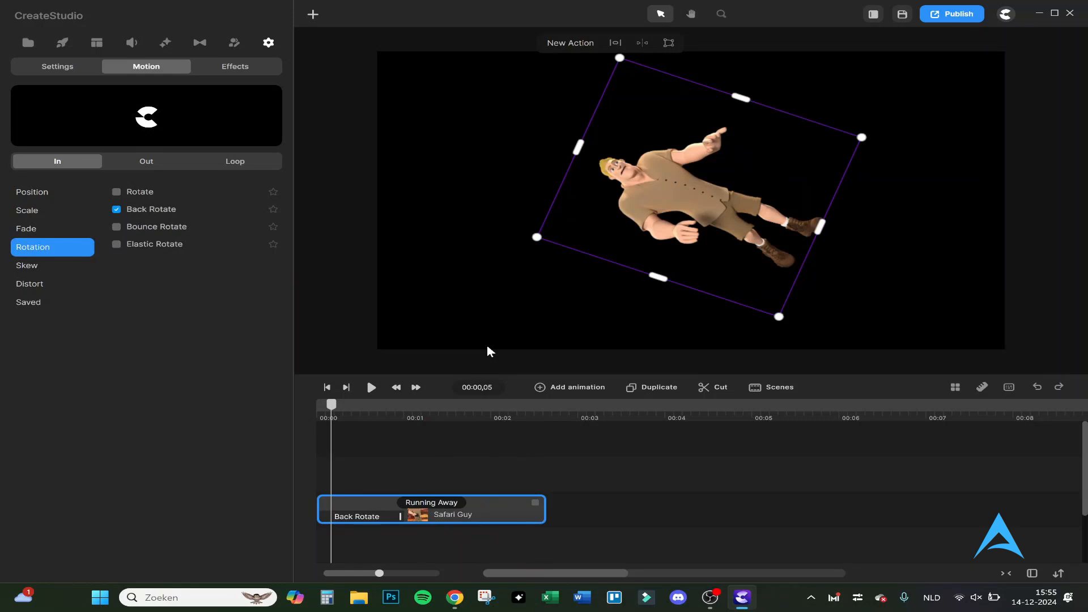
# - Replace the Safari Guy's entrance motion with the Back Rotate rotation and preview it
pyautogui.press('space')
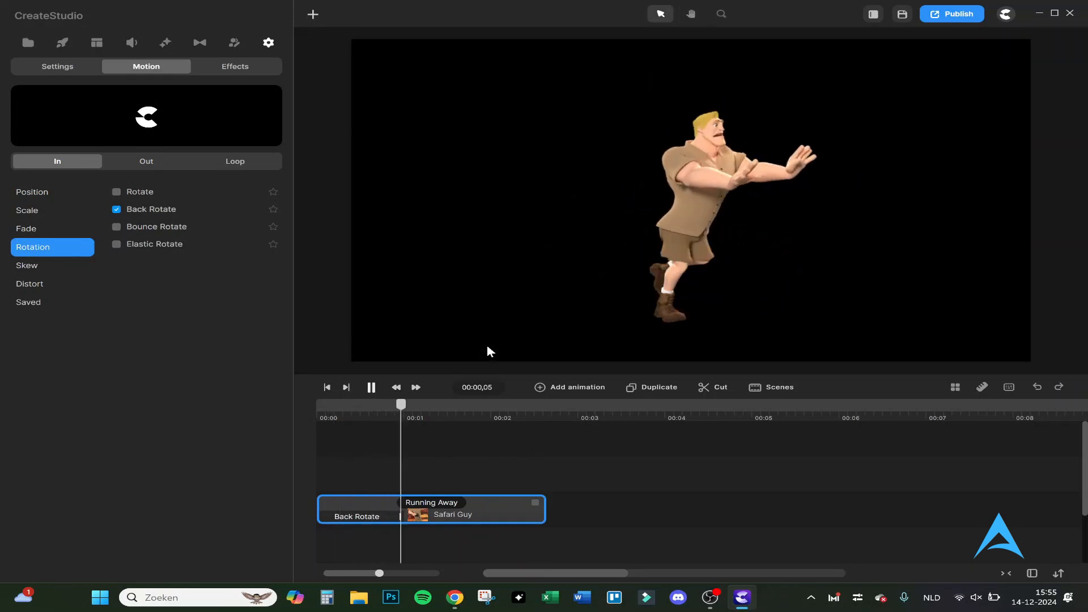
pyautogui.press('space')
pyautogui.click(28, 264)
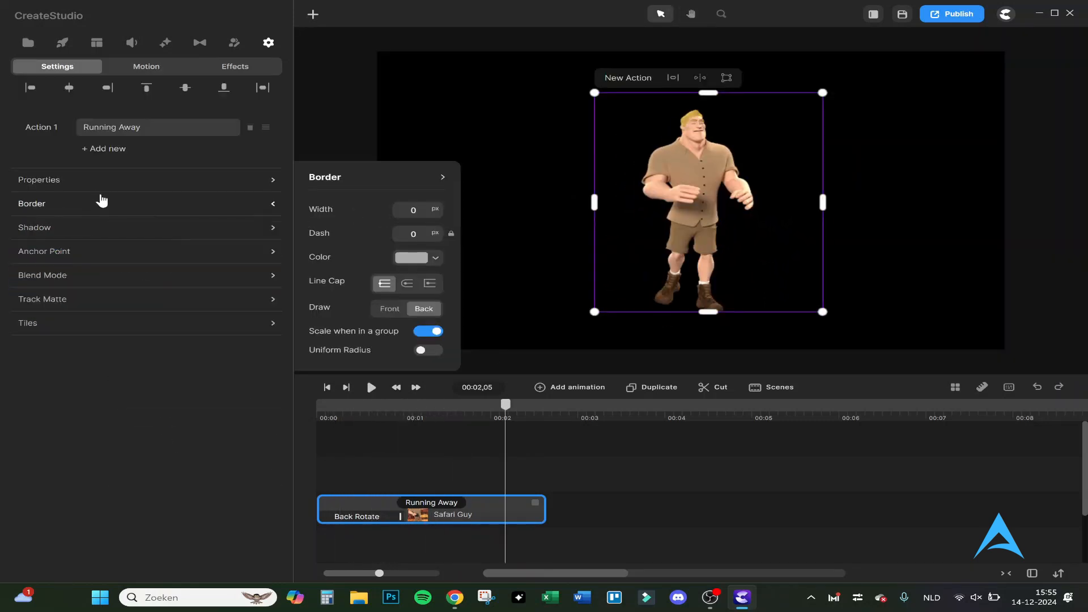
# - Examine the Safari Guy's Properties, Border, Shadow, Anchor Point, Blend Mode, Track Matte and Tiles settings
pyautogui.click(100, 191)
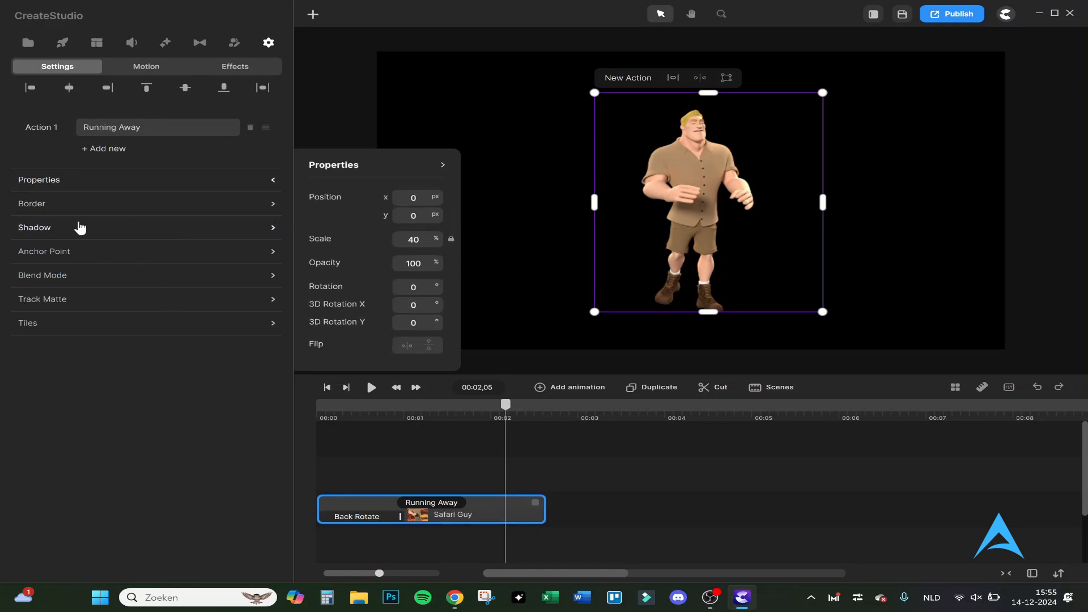
pyautogui.click(92, 209)
pyautogui.click(84, 228)
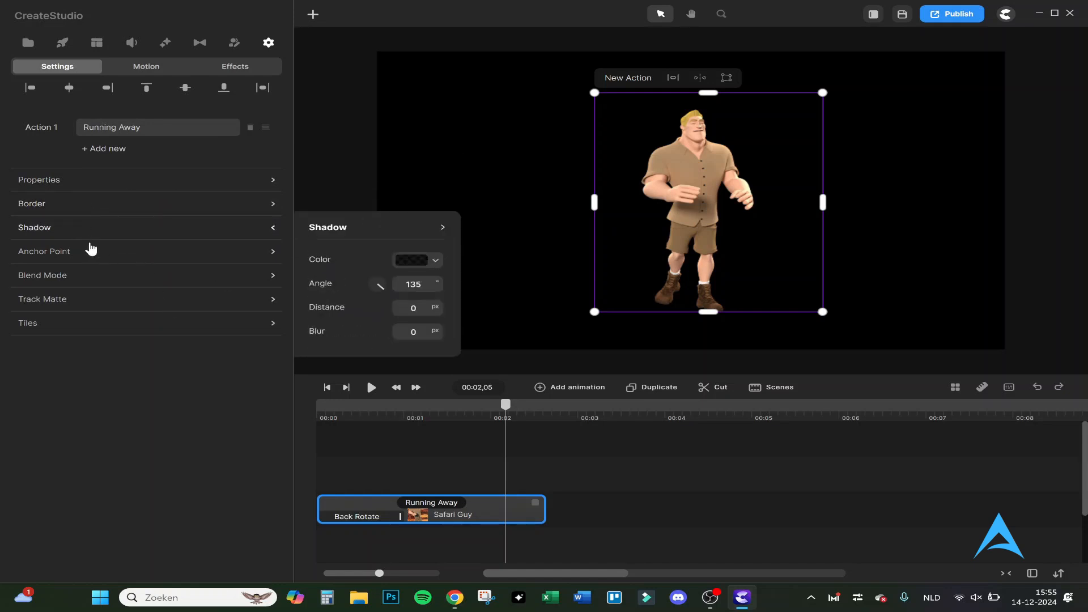
pyautogui.click(90, 250)
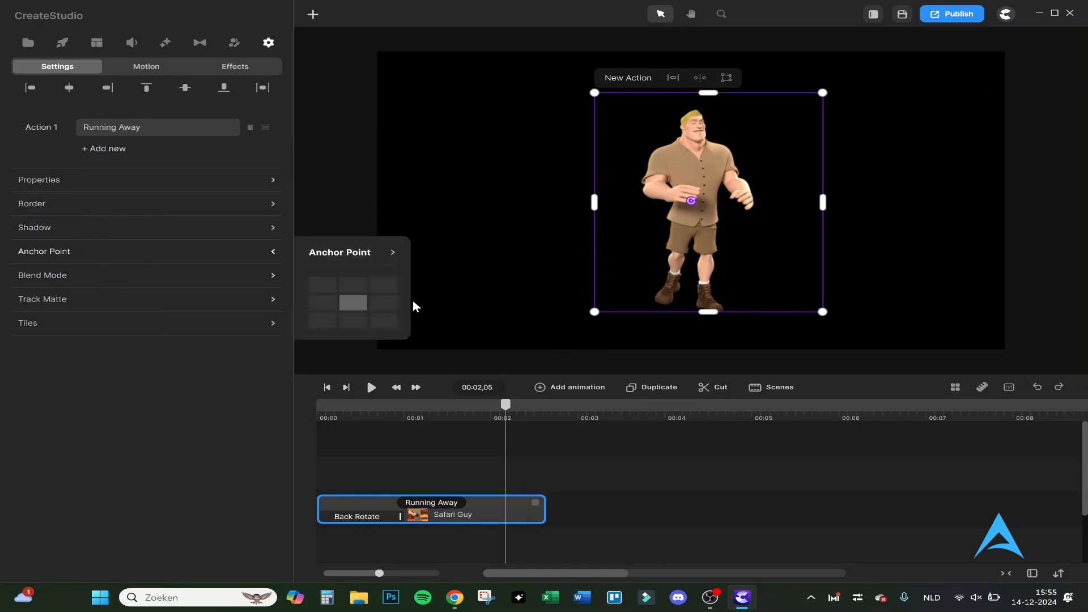
pyautogui.click(135, 275)
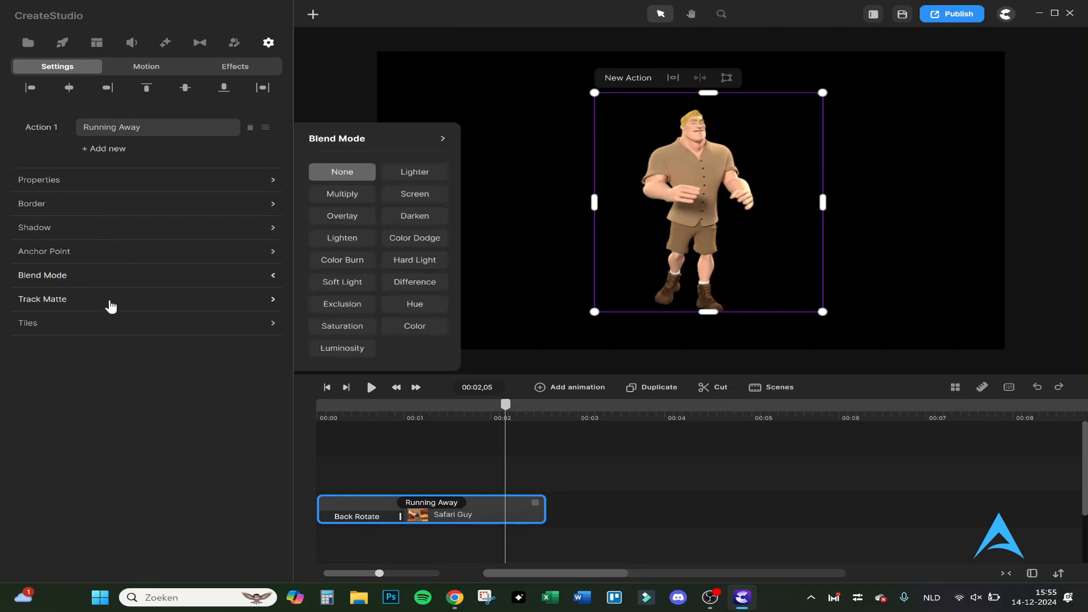
pyautogui.click(111, 306)
pyautogui.click(94, 324)
pyautogui.click(94, 306)
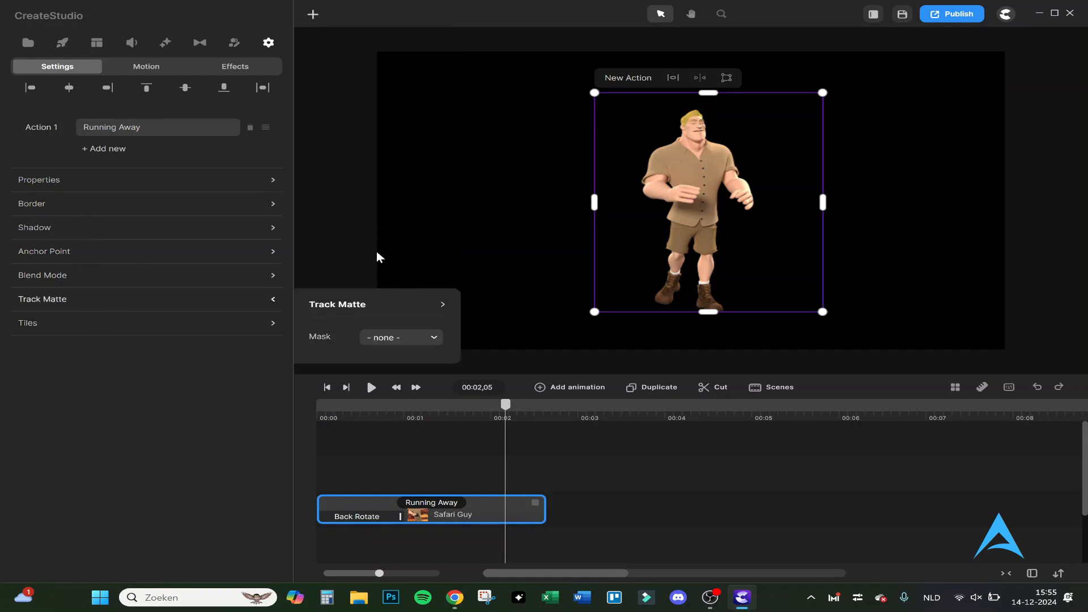
pyautogui.click(376, 340)
pyautogui.click(250, 324)
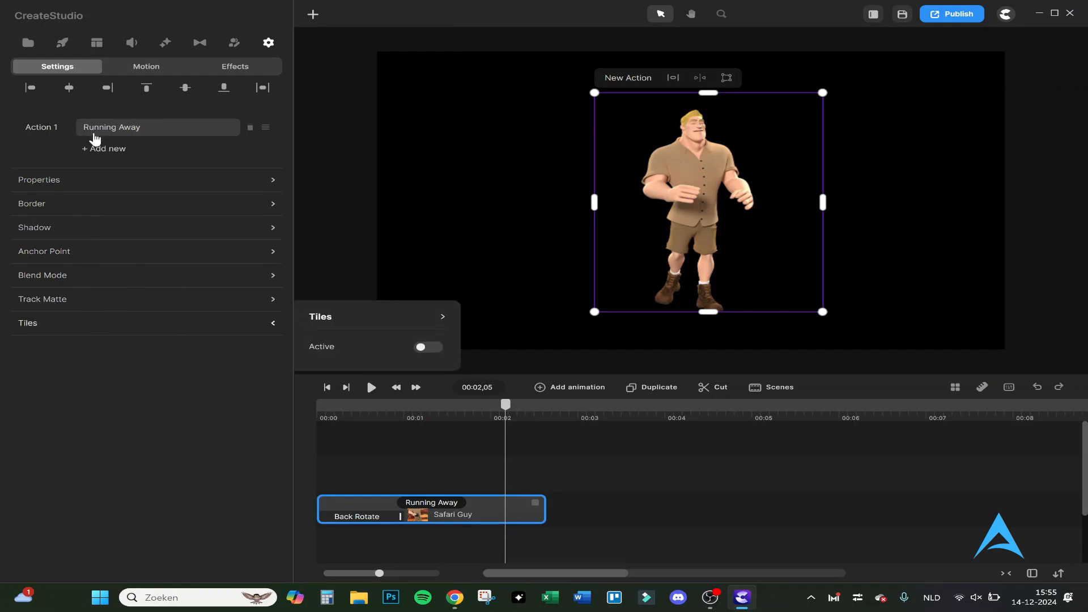
pyautogui.click(28, 43)
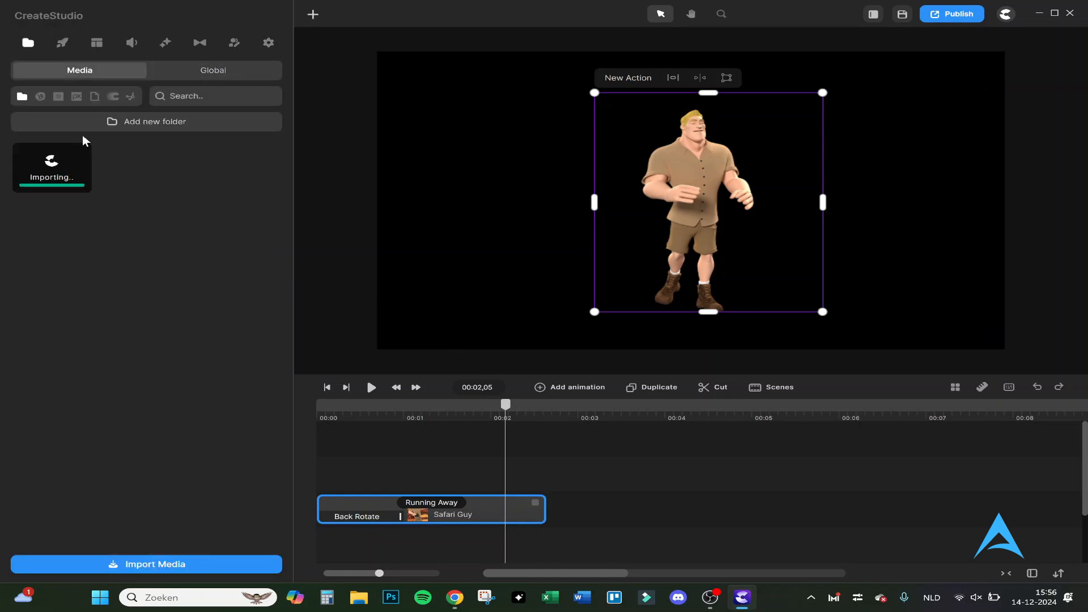
pyautogui.moveTo(61, 165); pyautogui.dragTo(369, 456)
pyautogui.moveTo(382, 508); pyautogui.dragTo(375, 441)
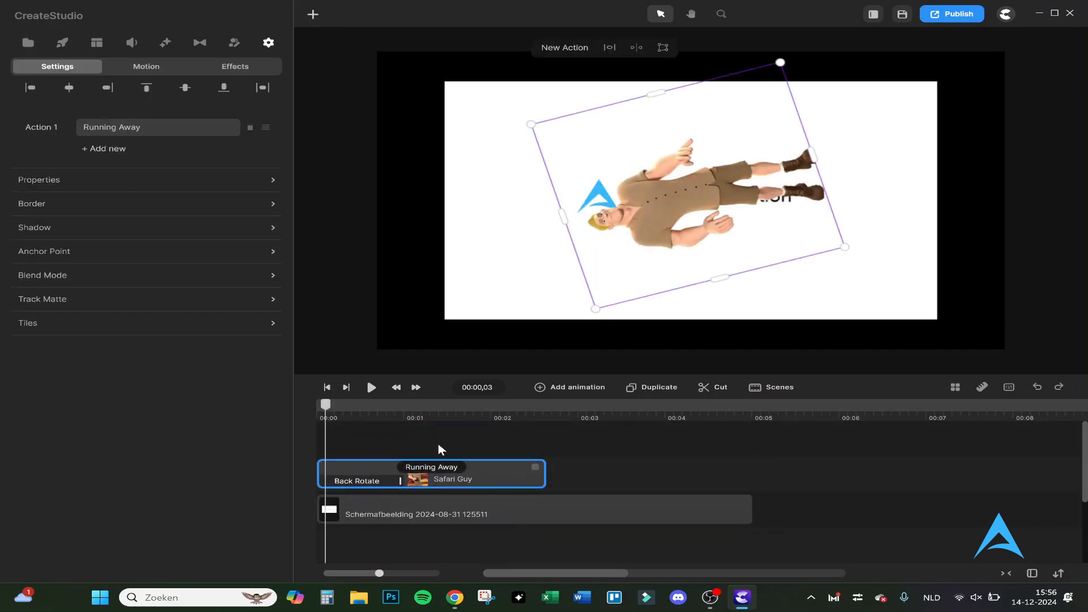
# - Play the Safari Guy over the imported image and view his motion settings
pyautogui.press('space')
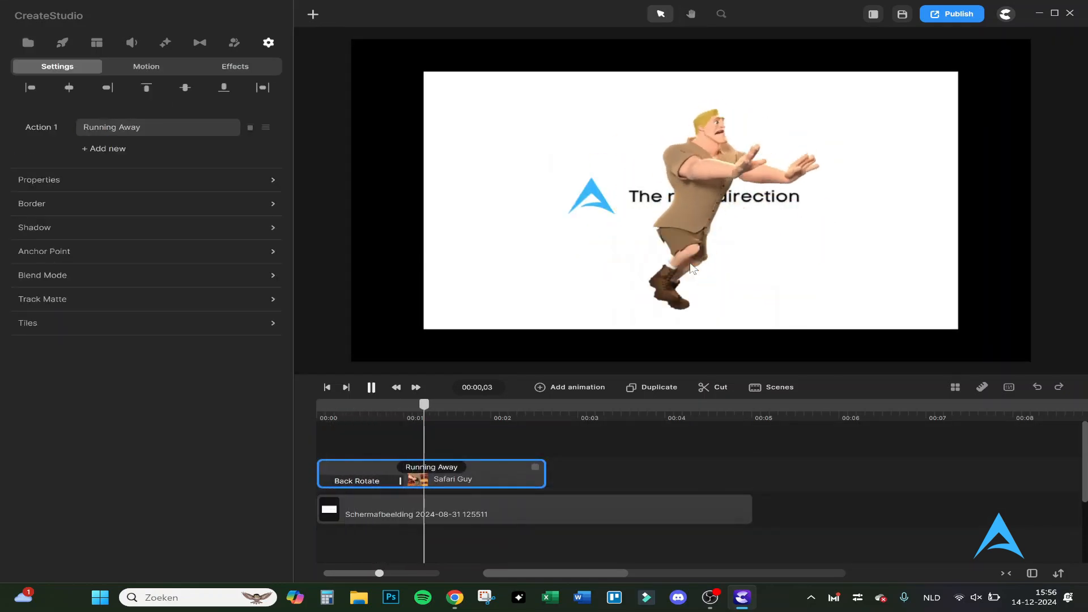
pyautogui.click(173, 66)
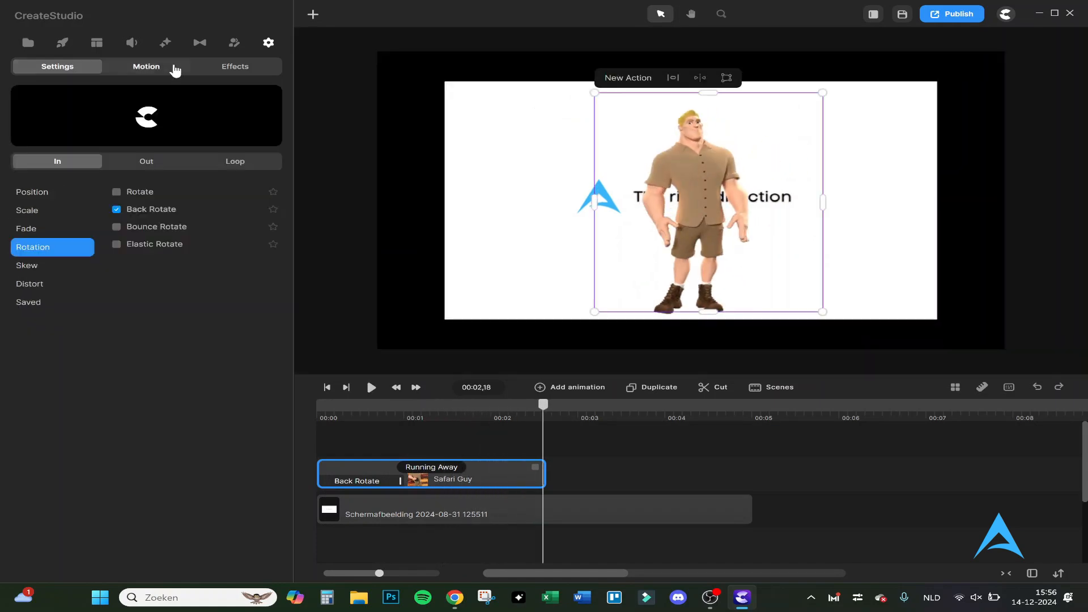
# - Filter the Studio elements by the Scenes category and place the Tablet element at the timeline's start, above the Safari Guy
pyautogui.click(67, 45)
pyautogui.scroll(-10, 177, 253)
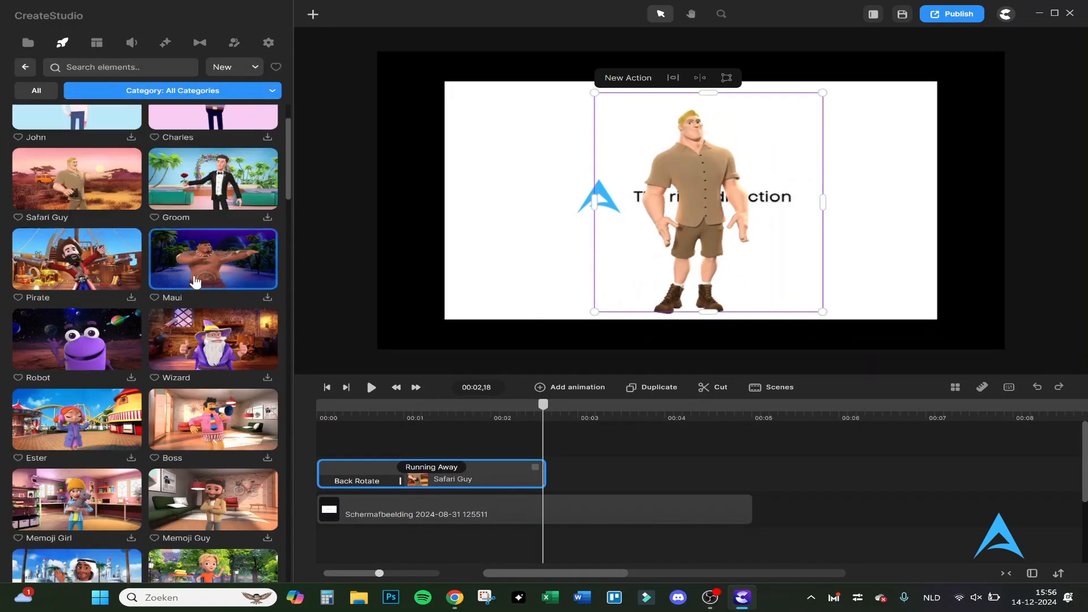
pyautogui.scroll(-10, 178, 253)
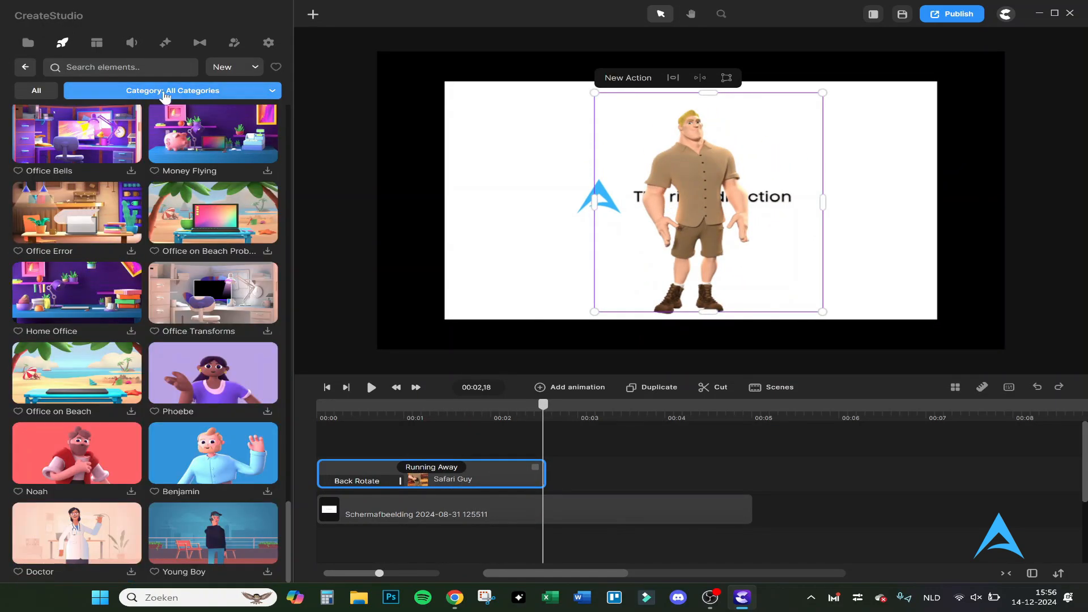
pyautogui.click(167, 91)
pyautogui.scroll(-3, 116, 224)
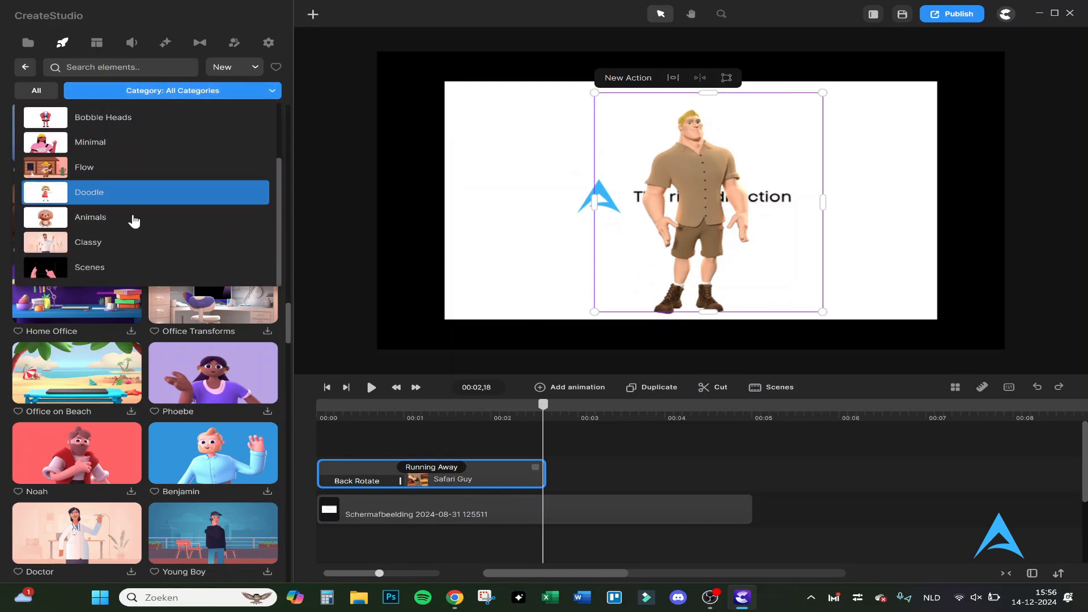
pyautogui.click(110, 267)
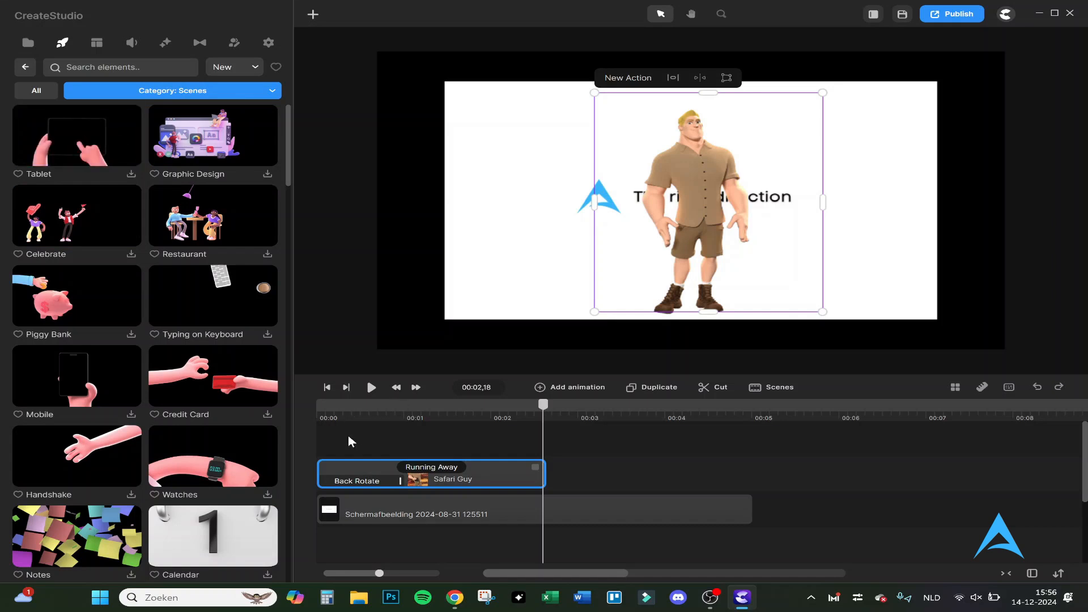
pyautogui.click(130, 174)
pyautogui.moveTo(77, 136); pyautogui.dragTo(308, 424)
pyautogui.moveTo(308, 425); pyautogui.dragTo(313, 432)
pyautogui.click(408, 554)
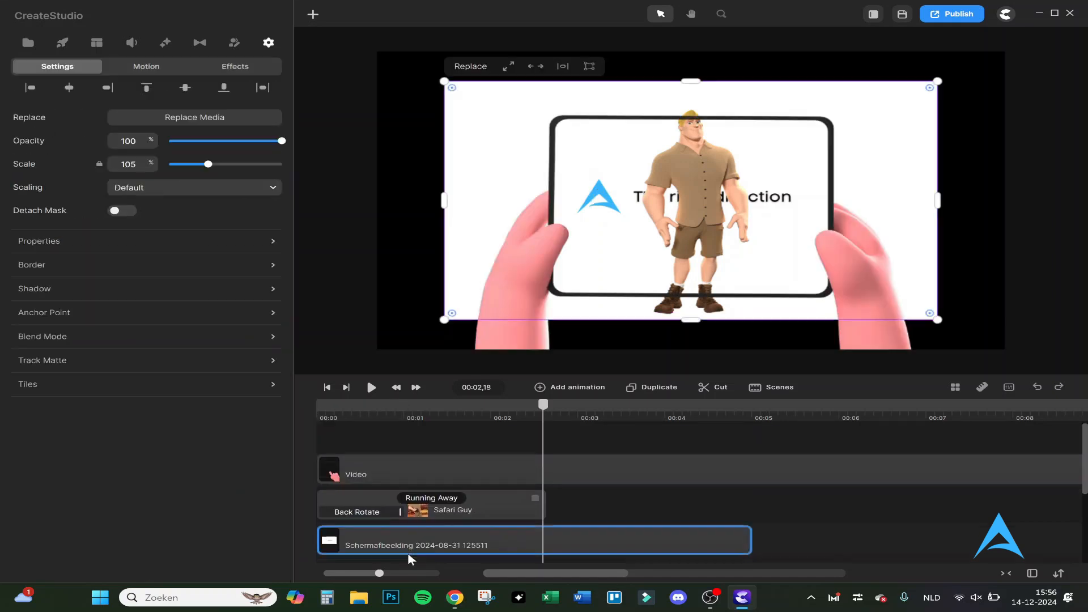
pyautogui.scroll(-2, 408, 554)
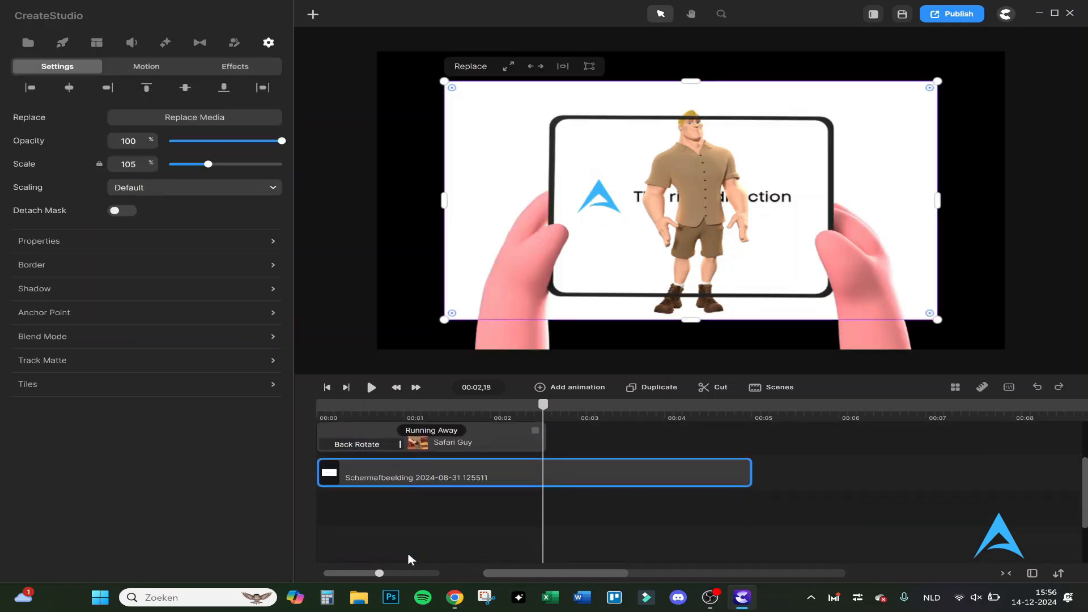
pyautogui.press('Delete')
# - Shrink the Safari Guy, move him inside the tablet frame and play the composition
pyautogui.moveTo(595, 93); pyautogui.dragTo(687, 134)
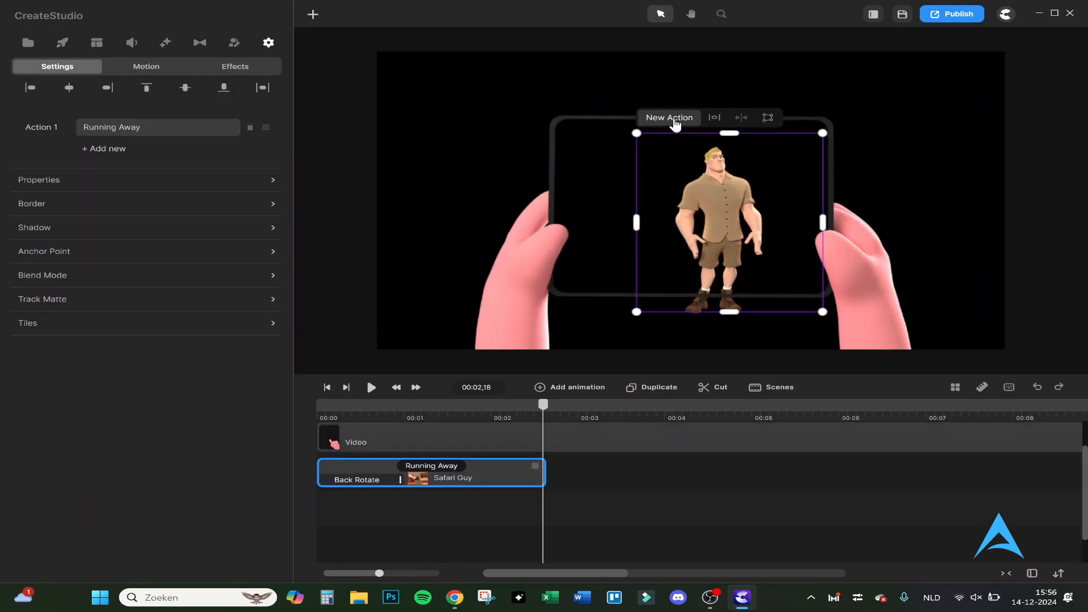
pyautogui.moveTo(743, 191); pyautogui.dragTo(694, 166)
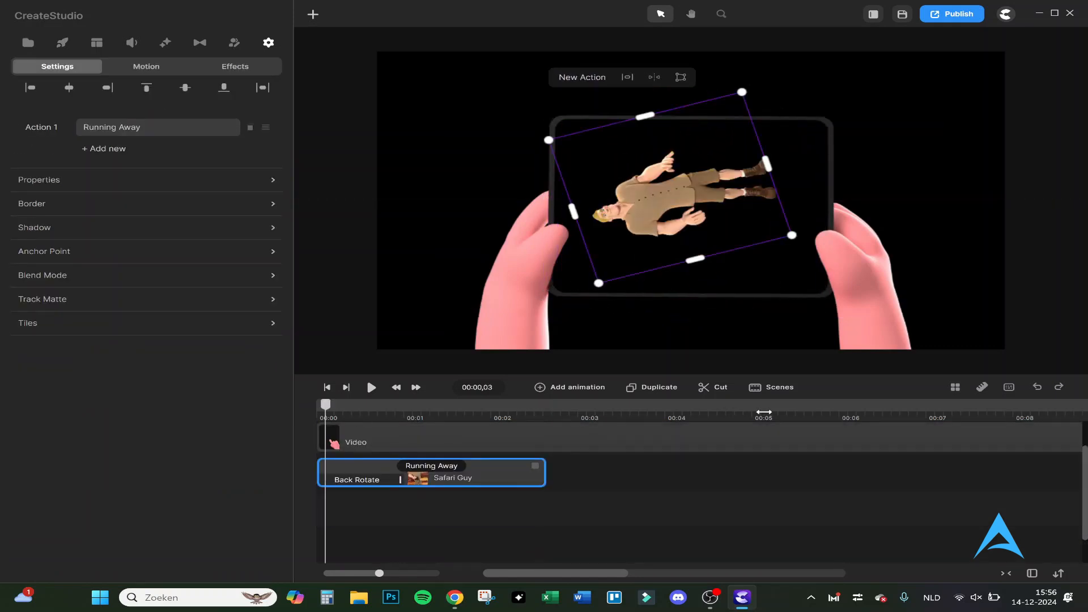
pyautogui.press('space')
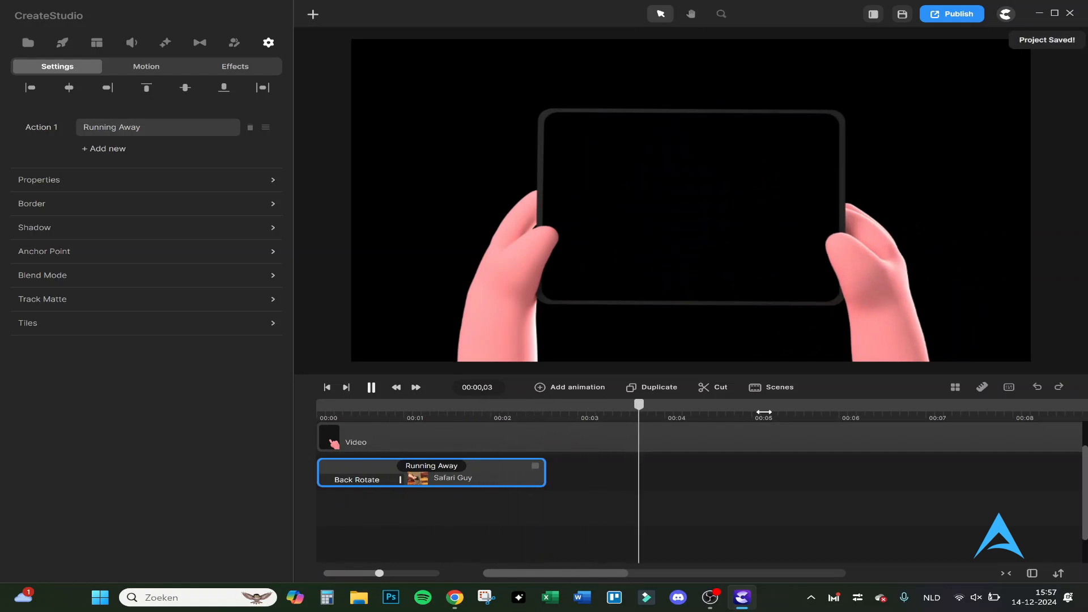
pyautogui.press('space')
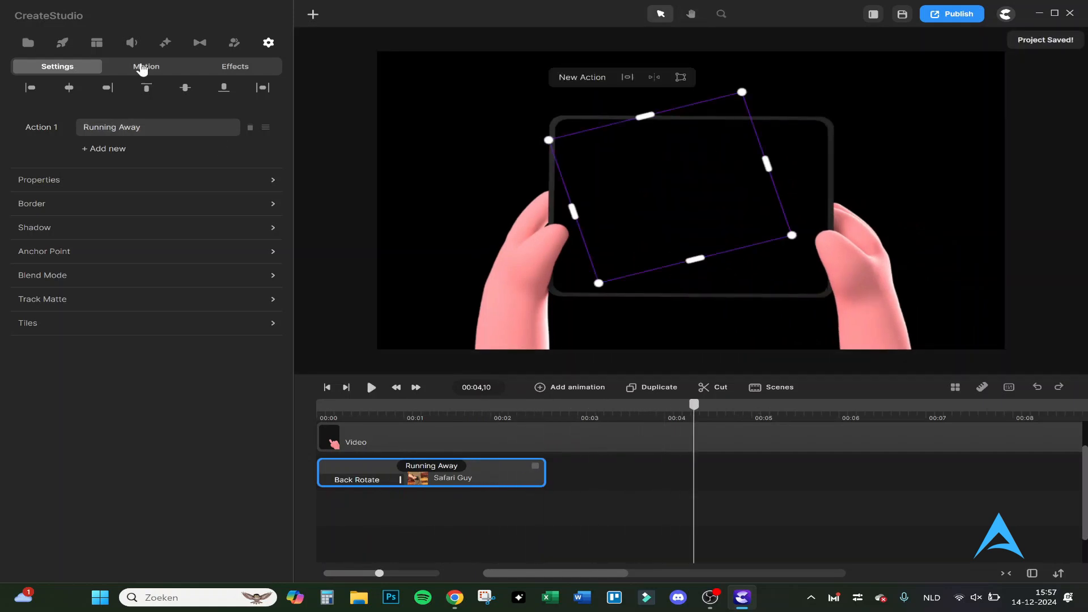
# - Add the first Merry Christmas scene from the Christmas Ideas collection behind the Safari Guy and tablet, and preview it
pyautogui.click(62, 42)
pyautogui.click(97, 42)
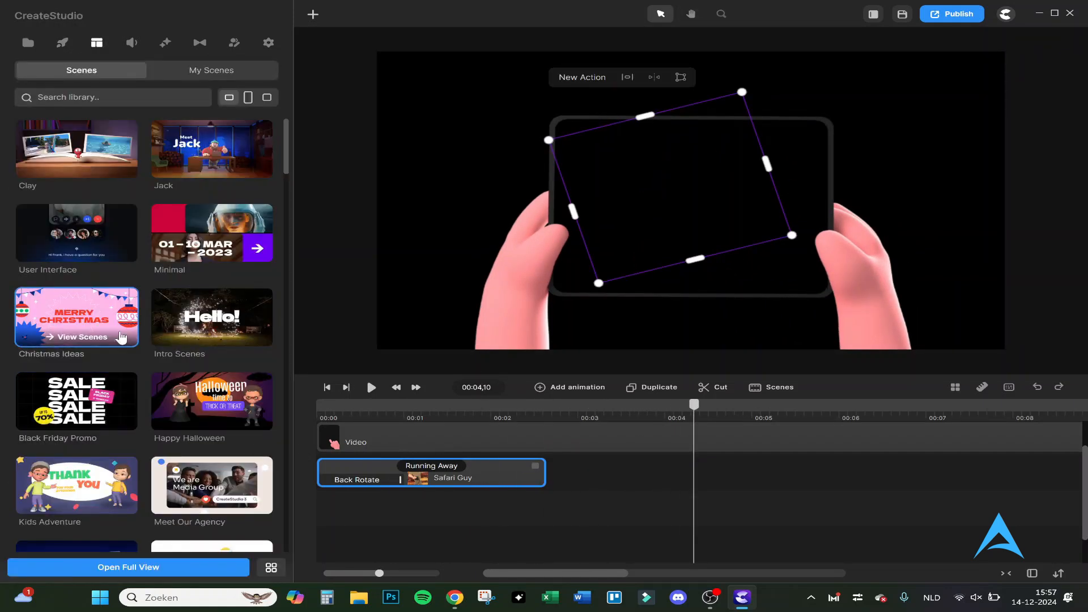
pyautogui.click(102, 320)
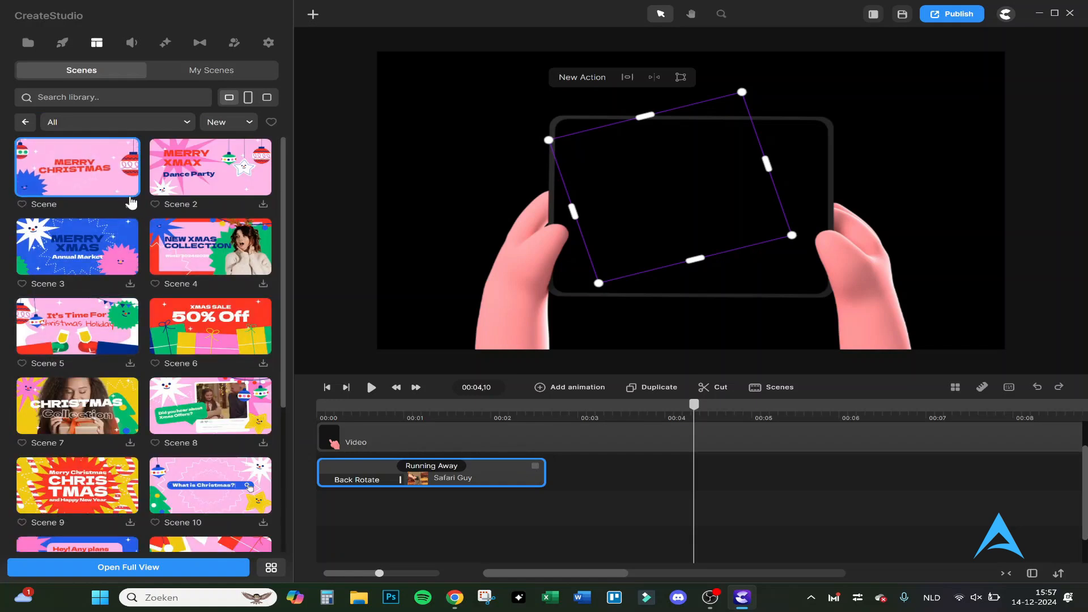
pyautogui.click(130, 203)
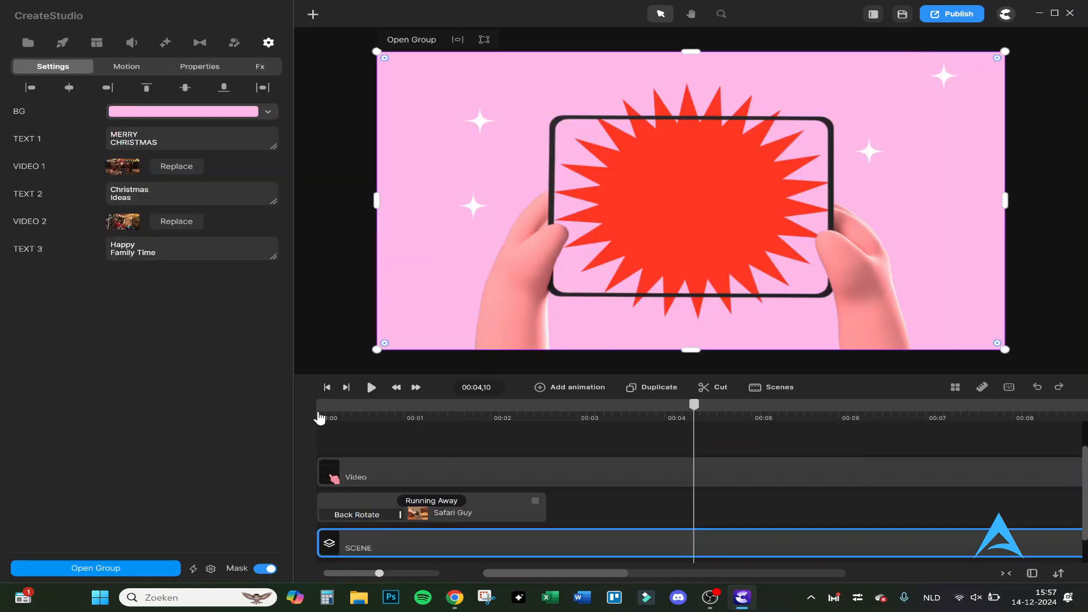
pyautogui.press('space')
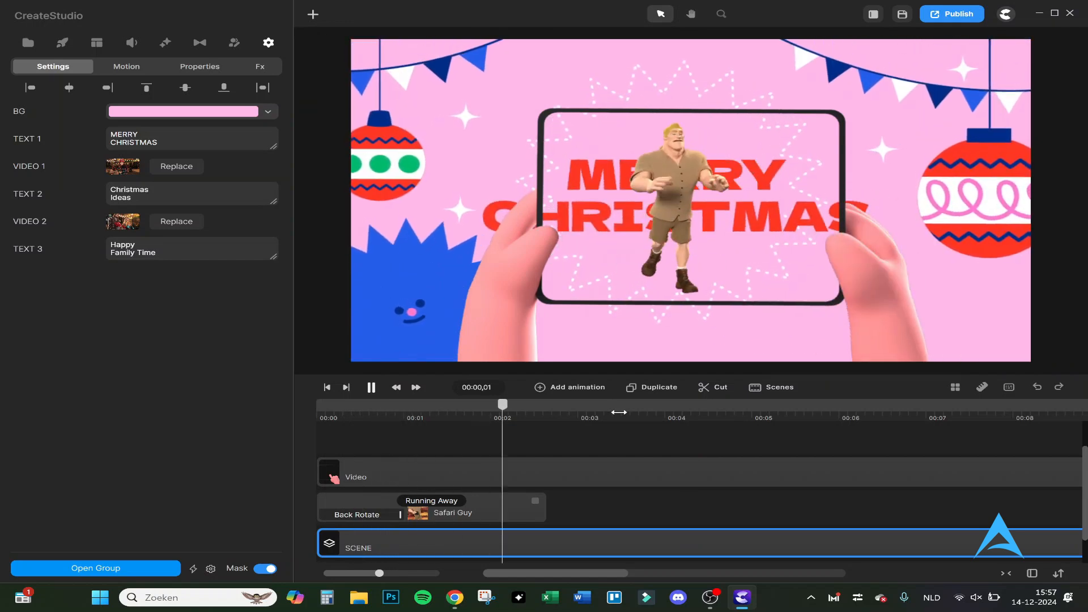
pyautogui.press('space')
# - Change the Safari Guy's action from Running Away to Thumbs Up and play the video from the start
pyautogui.click(431, 500)
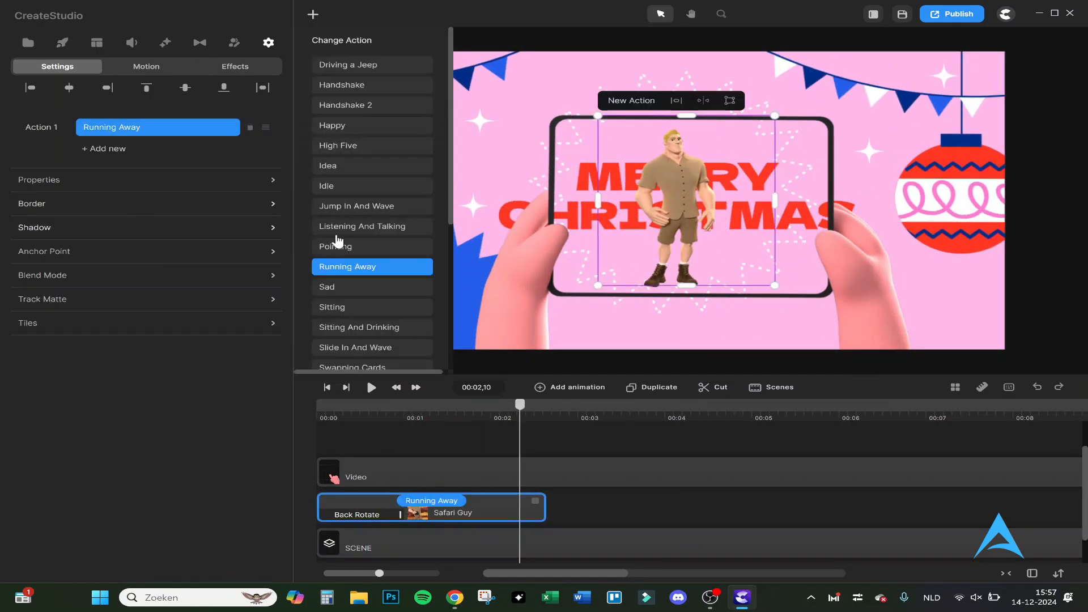
pyautogui.scroll(-5, 346, 232)
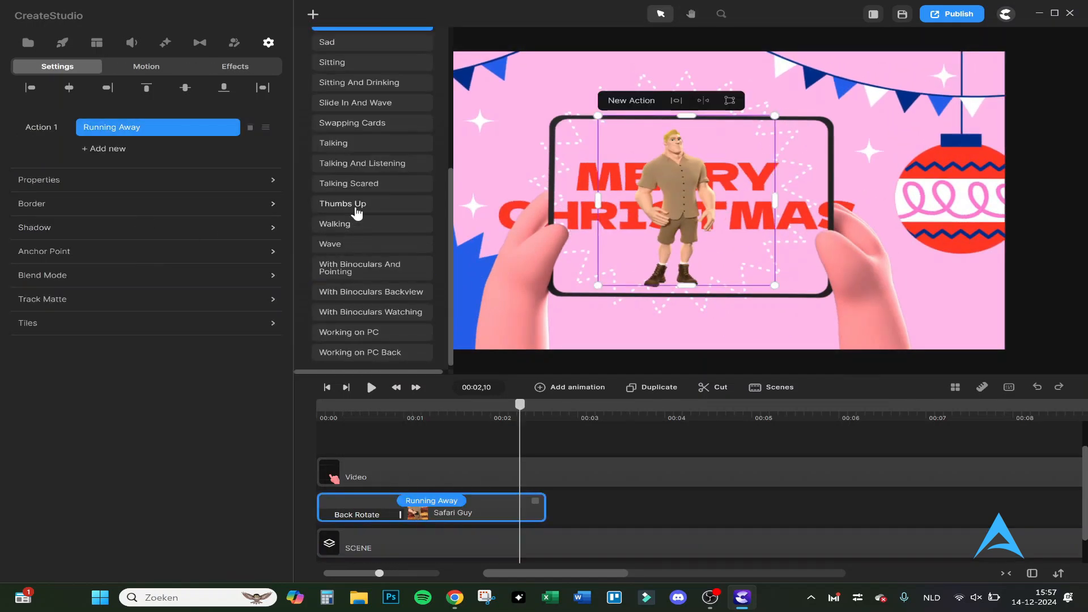
pyautogui.click(343, 204)
pyautogui.click(323, 418)
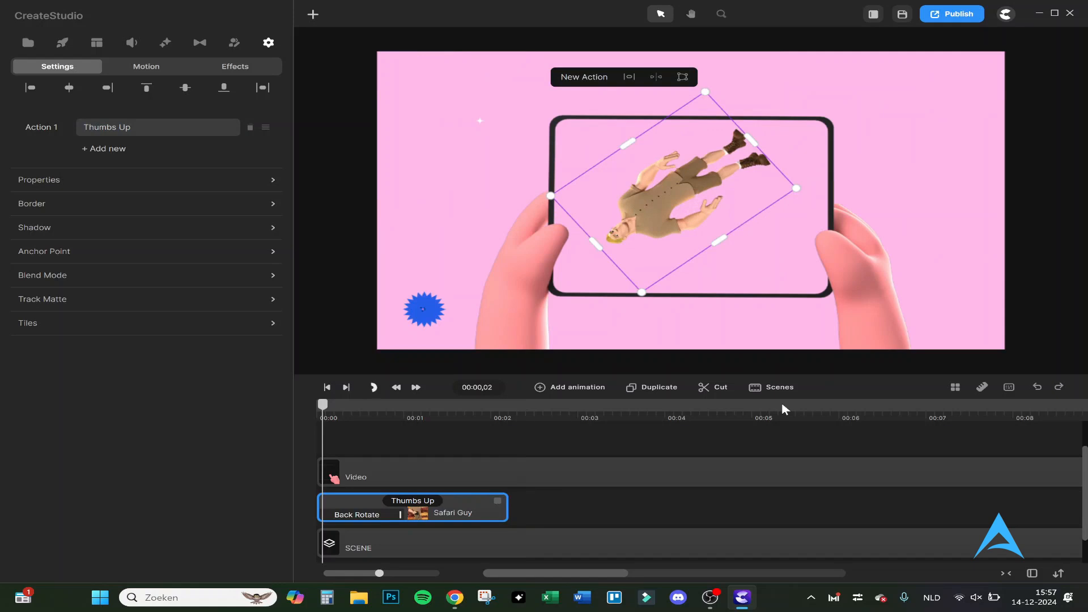
pyautogui.press('space')
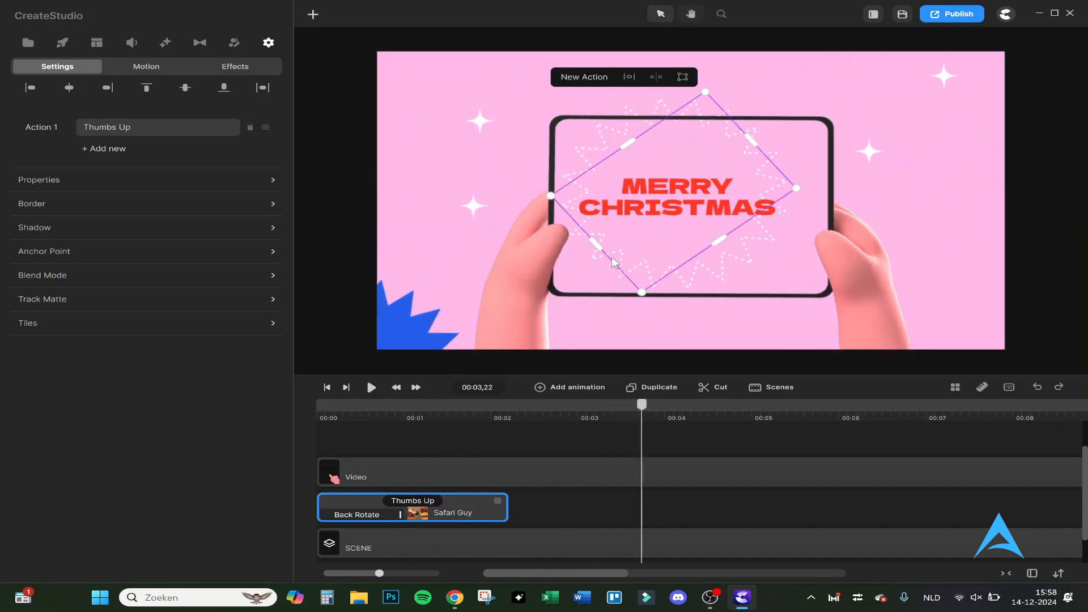
pyautogui.click(615, 262)
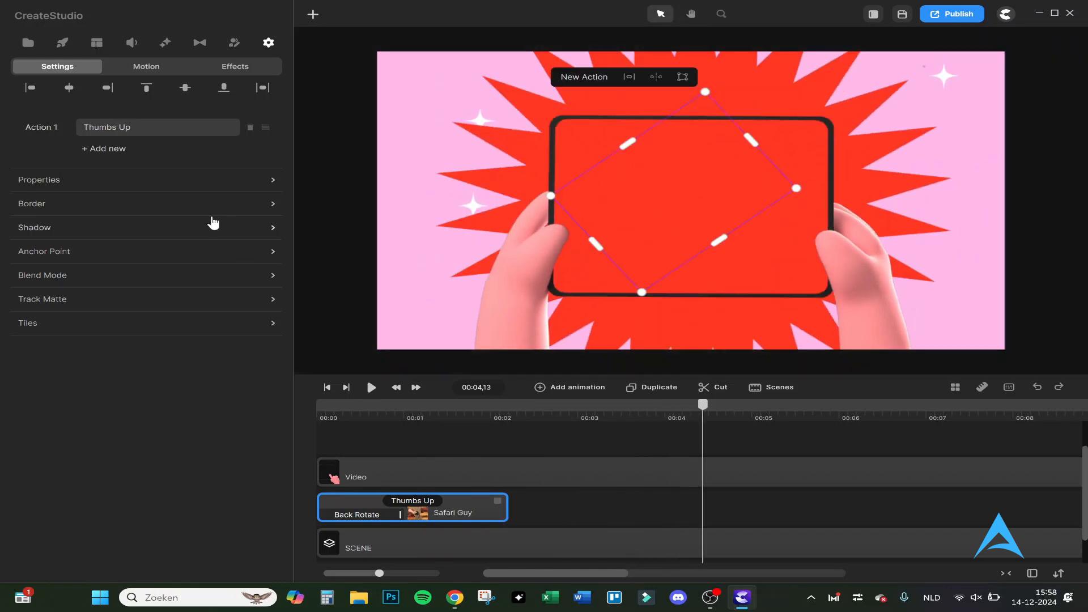
# - Add the 01:04 version of The Last Hero from the Cinematic music to the track below the Christmas scene and play it
pyautogui.click(107, 42)
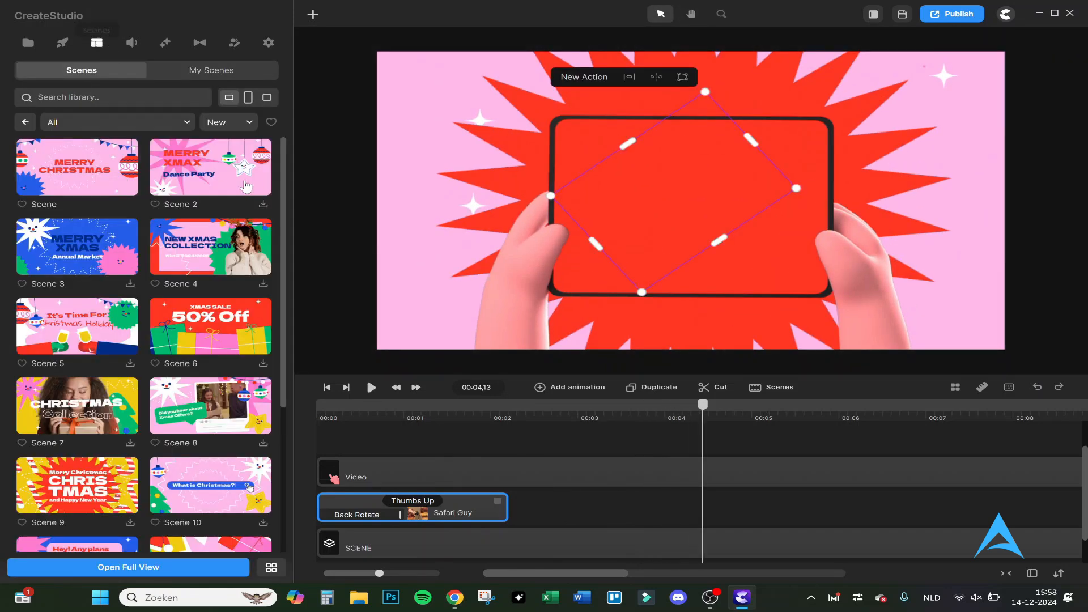
pyautogui.click(131, 43)
pyautogui.scroll(-1, 100, 253)
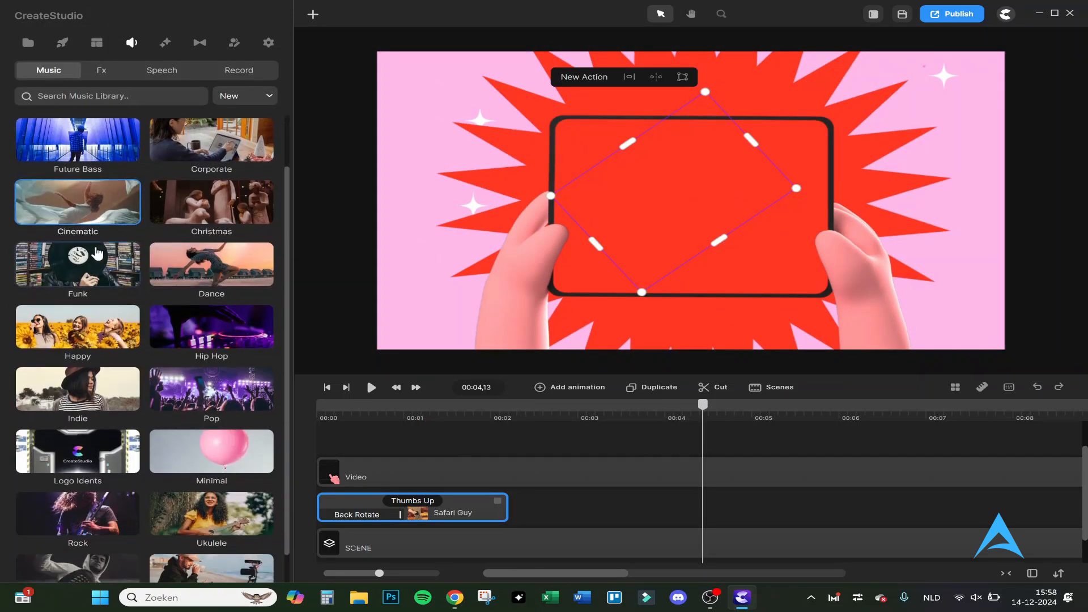
pyautogui.click(121, 188)
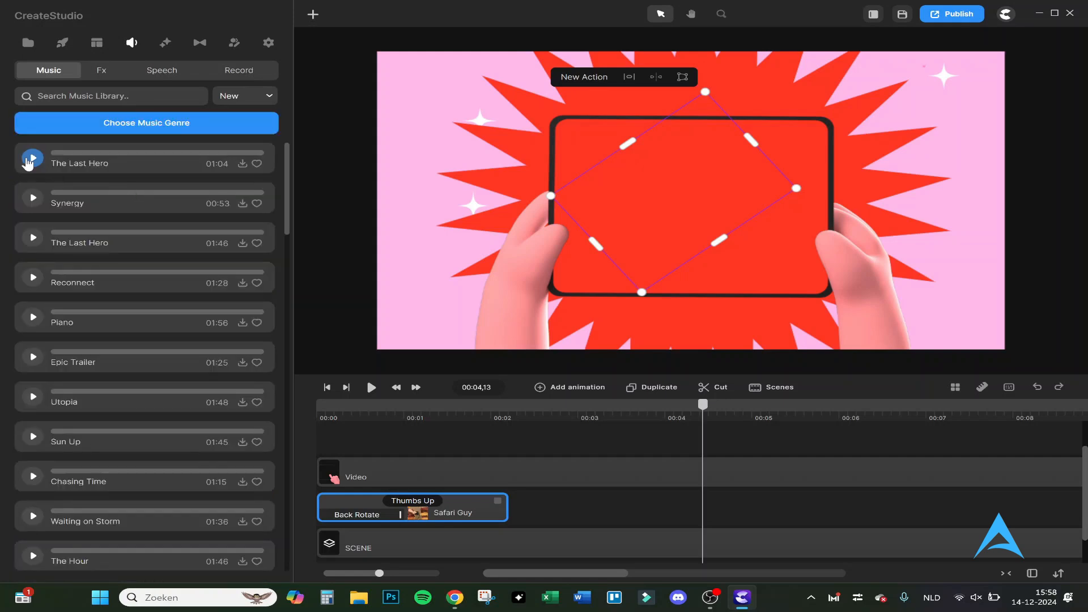
pyautogui.click(242, 164)
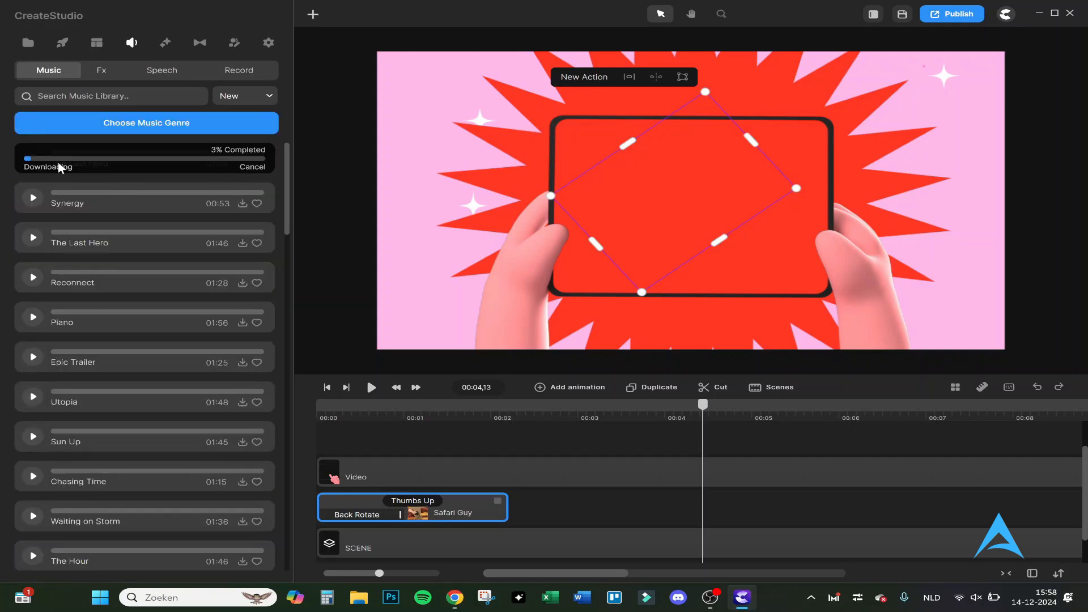
pyautogui.moveTo(74, 159); pyautogui.dragTo(337, 541)
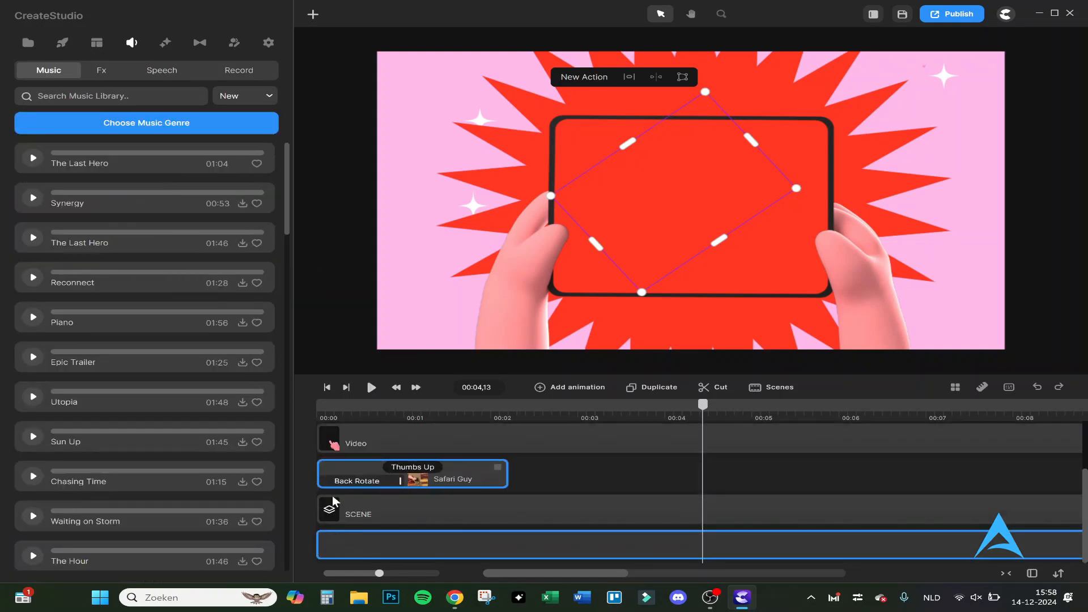
pyautogui.moveTo(335, 500); pyautogui.dragTo(337, 509)
pyautogui.press('space')
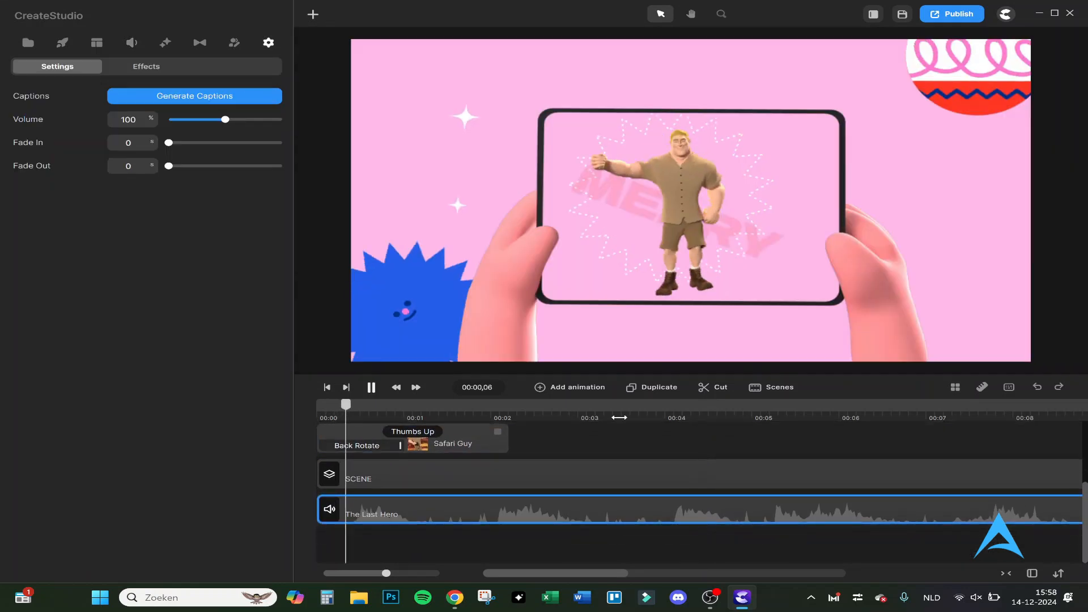
pyautogui.press('space')
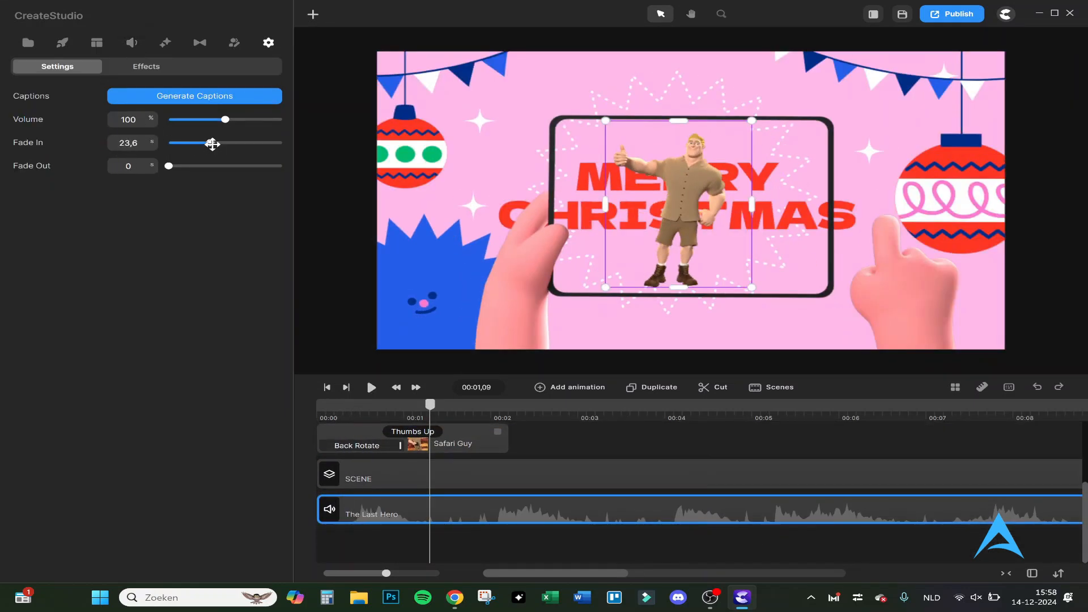
# - Try a fade-in on The Last Hero and view the language choice for generating captions
pyautogui.moveTo(207, 143); pyautogui.dragTo(56, 153)
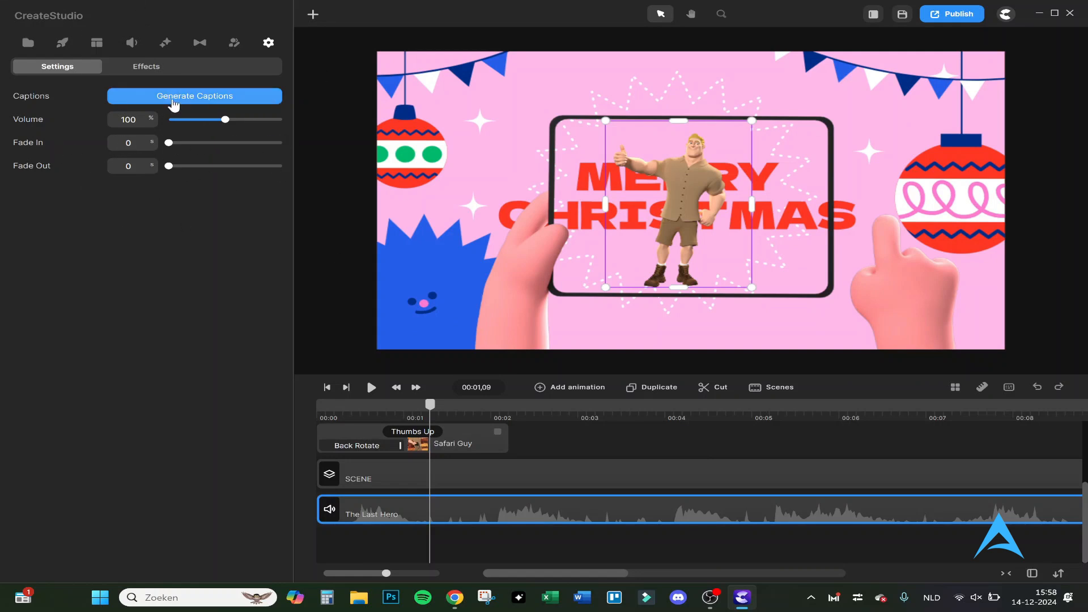
pyautogui.click(135, 102)
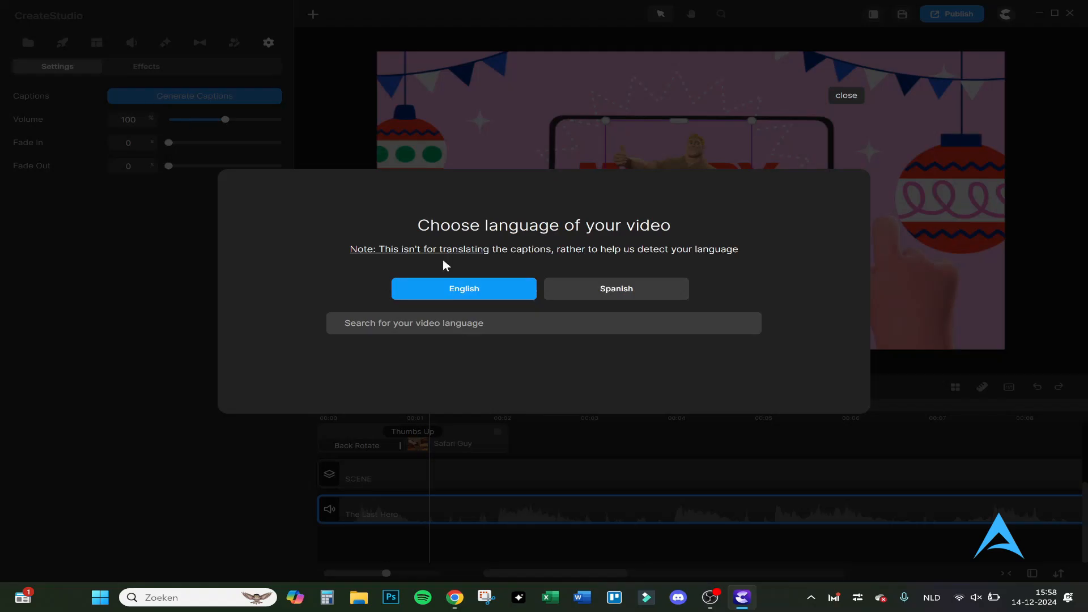
pyautogui.click(533, 437)
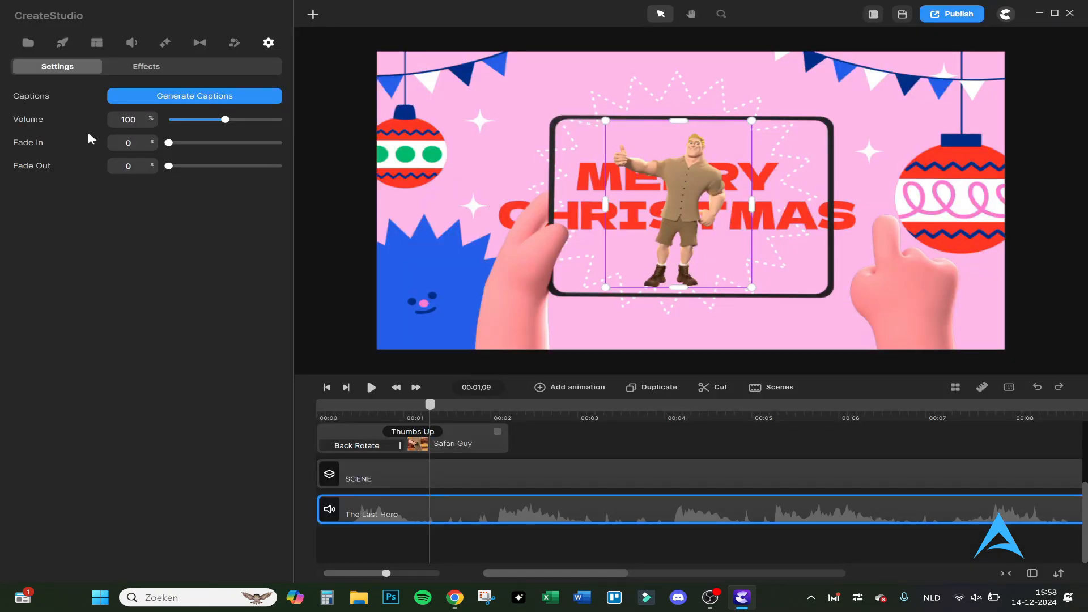
# - Apply the Glitch effect to the Safari Guy and to the Christmas scene, checking each along the timeline
pyautogui.click(329, 419)
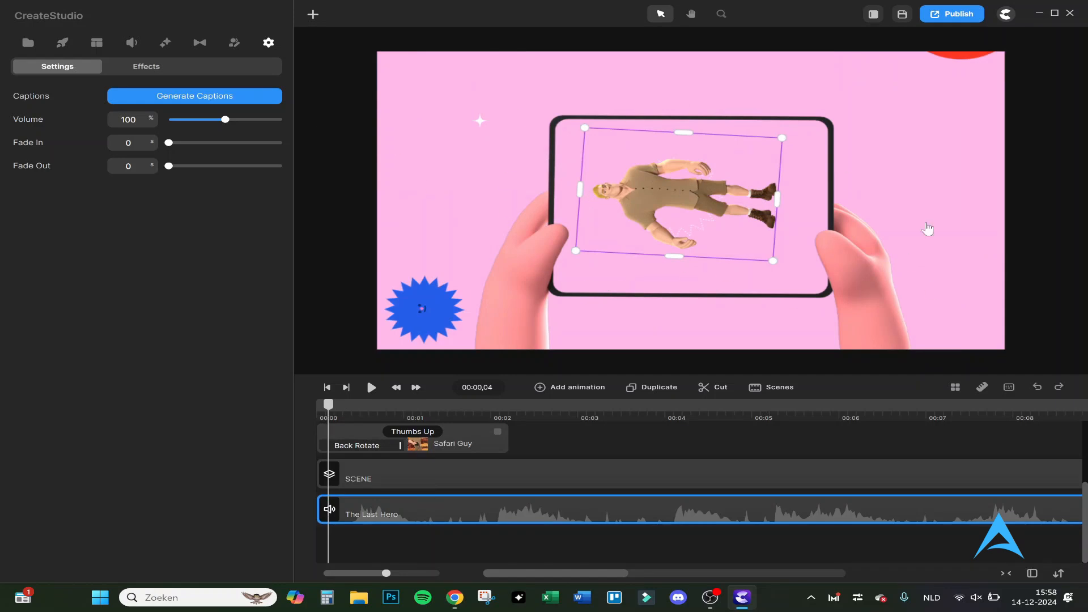
pyautogui.click(157, 72)
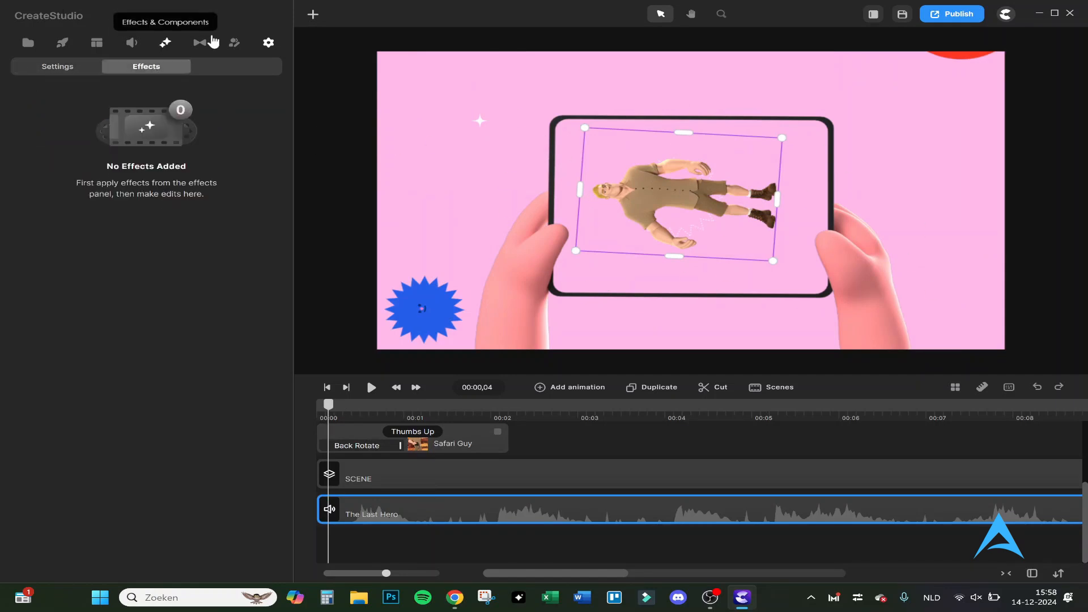
pyautogui.click(165, 42)
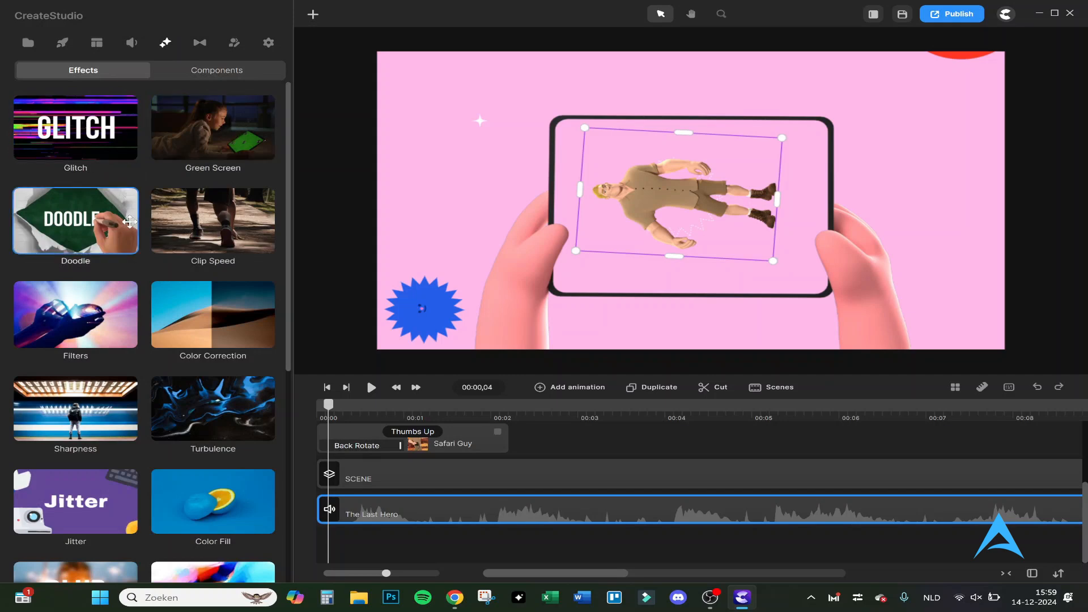
pyautogui.moveTo(88, 132); pyautogui.dragTo(328, 439)
pyautogui.click(438, 416)
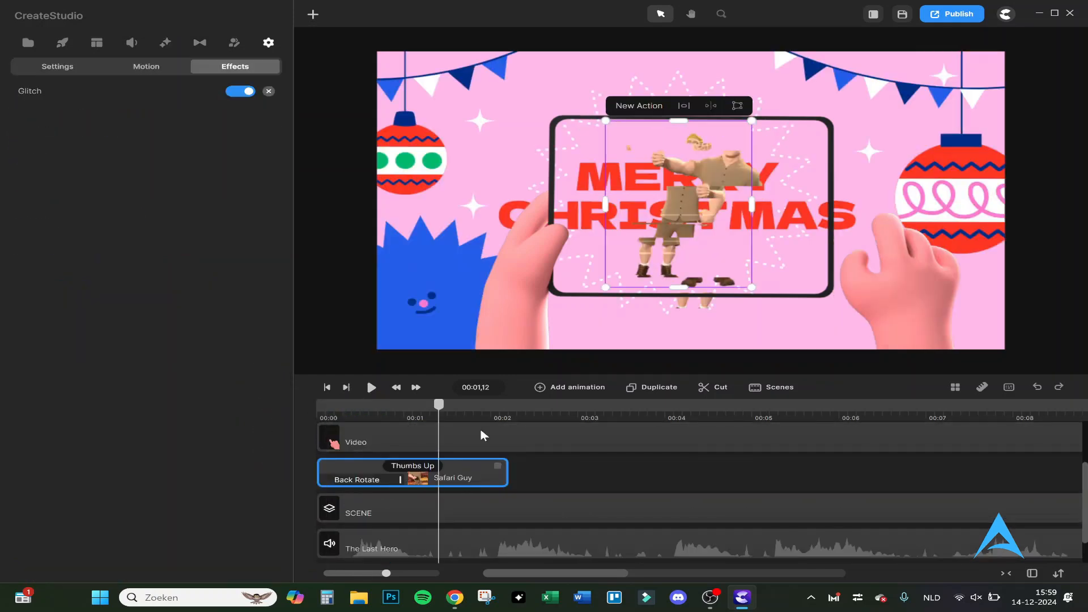
pyautogui.click(385, 511)
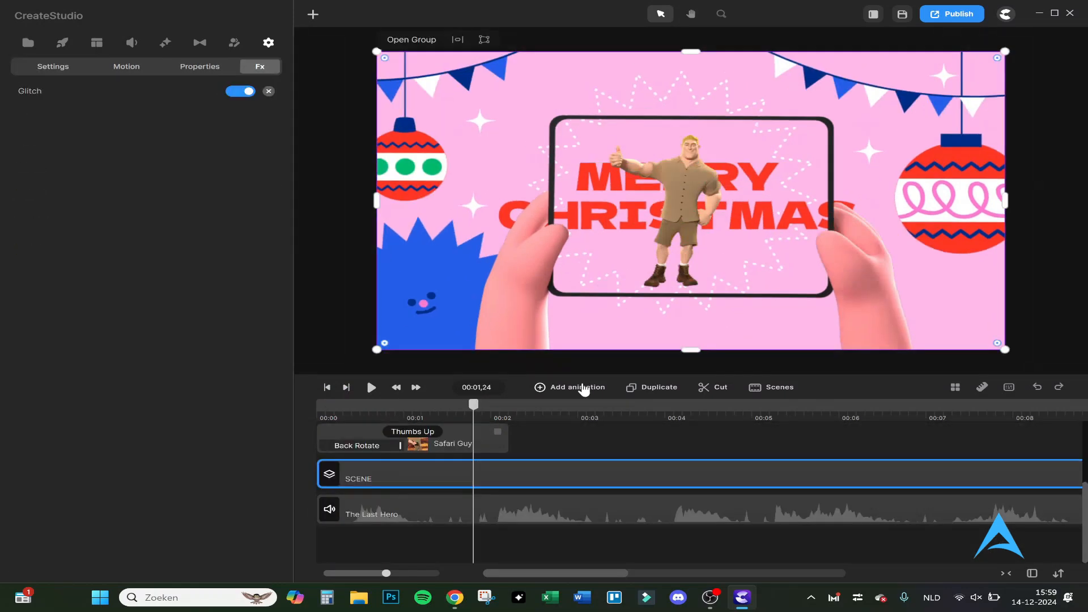
pyautogui.click(415, 409)
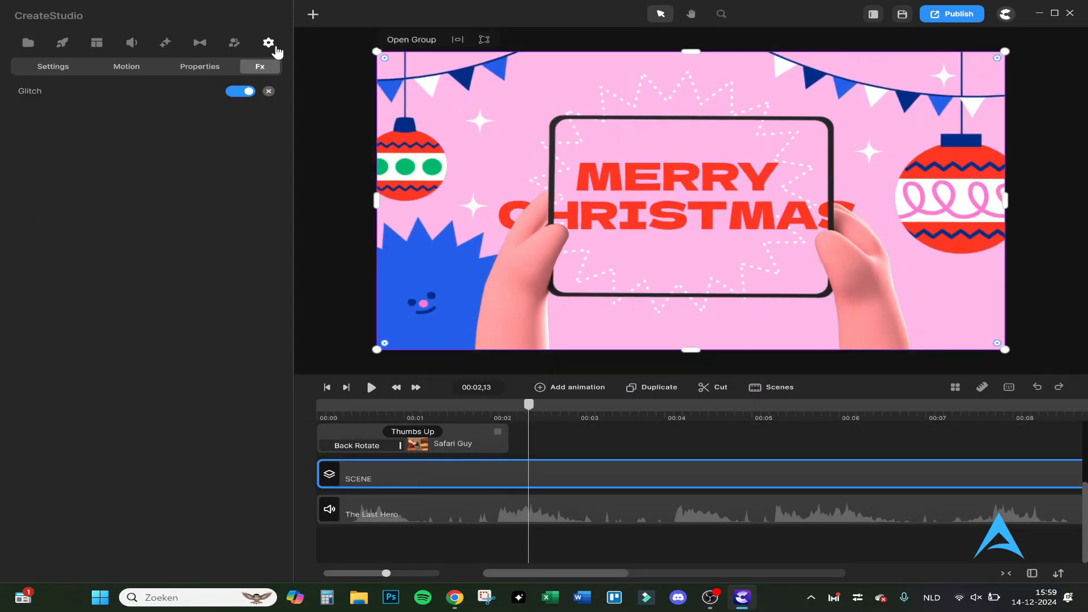
# - Add the first brush-stroke transition to the start of the Christmas scene and play it from the beginning
pyautogui.click(165, 43)
pyautogui.scroll(-5, 164, 302)
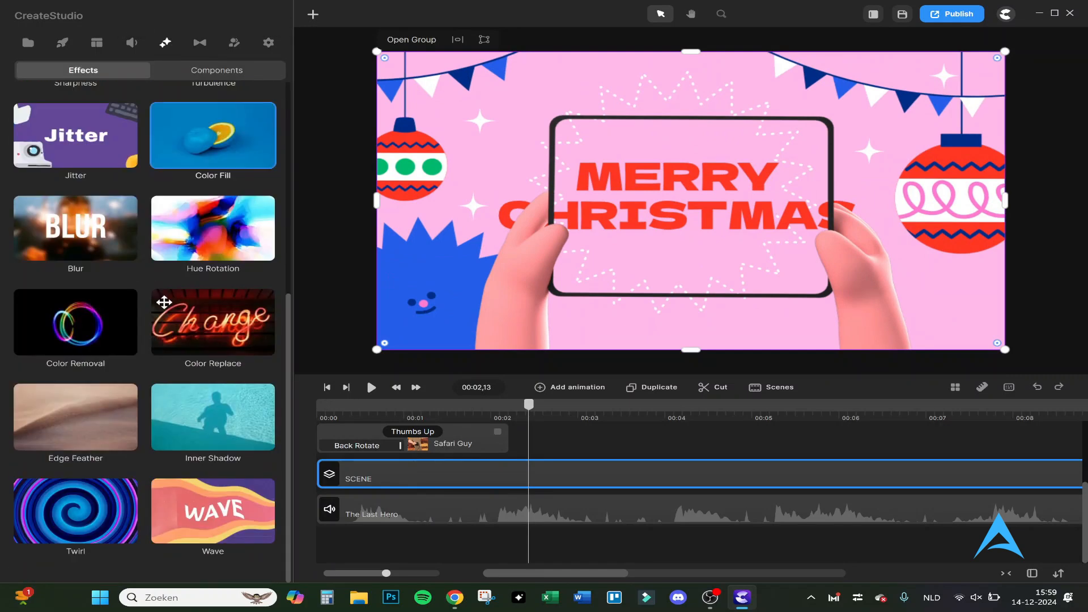
pyautogui.scroll(5, 164, 302)
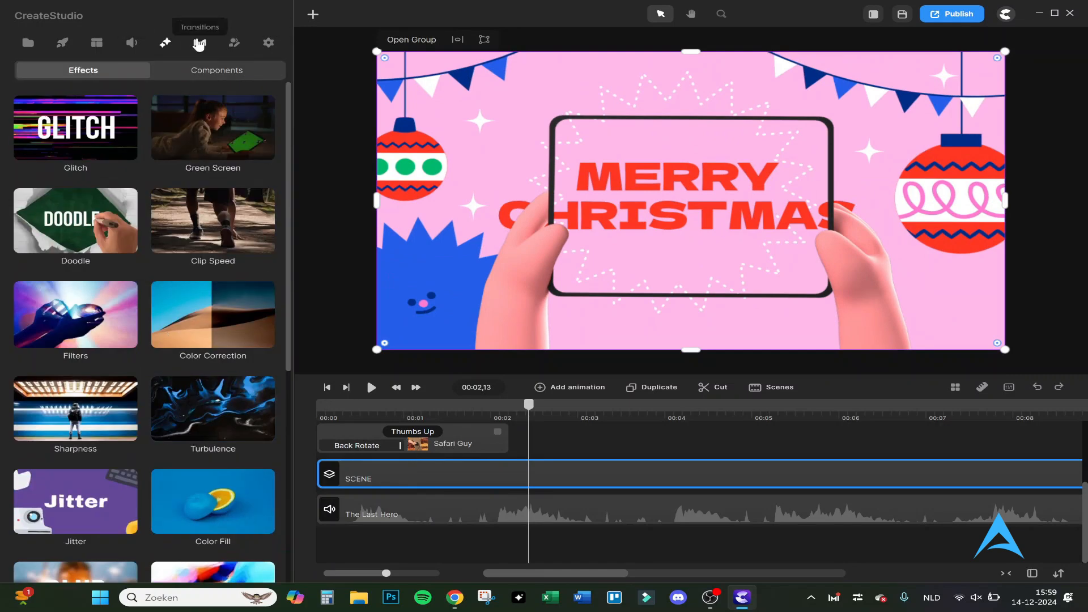
pyautogui.click(198, 43)
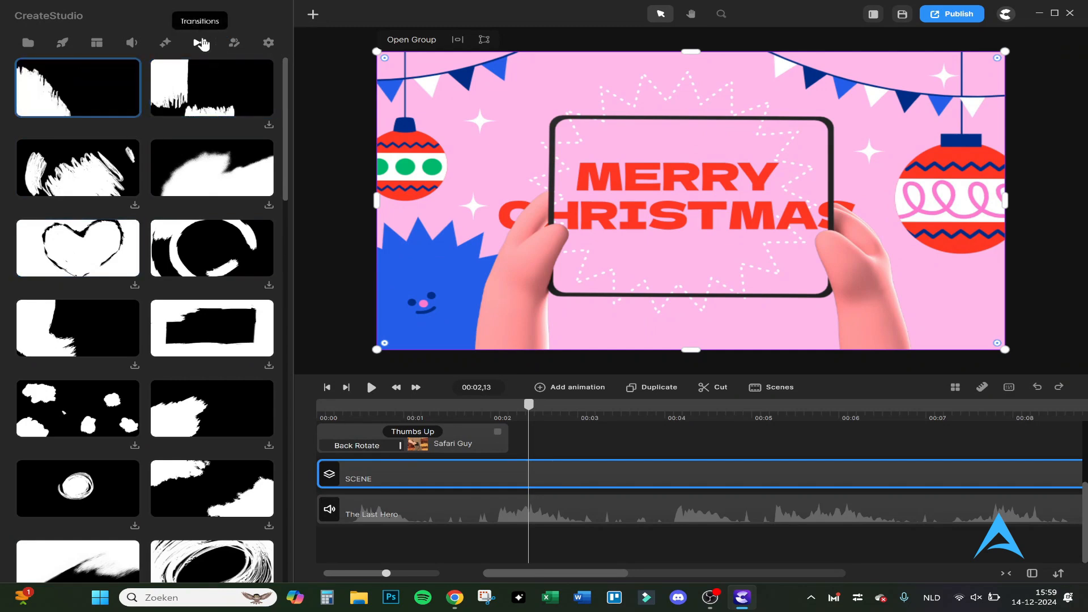
pyautogui.moveTo(97, 78); pyautogui.dragTo(371, 471)
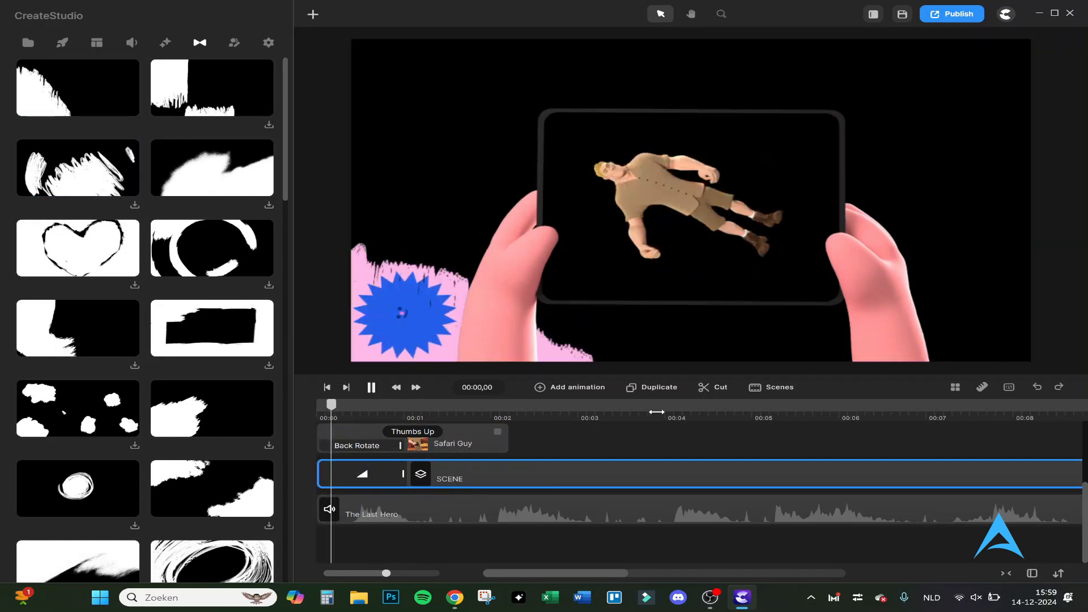
pyautogui.click(714, 411)
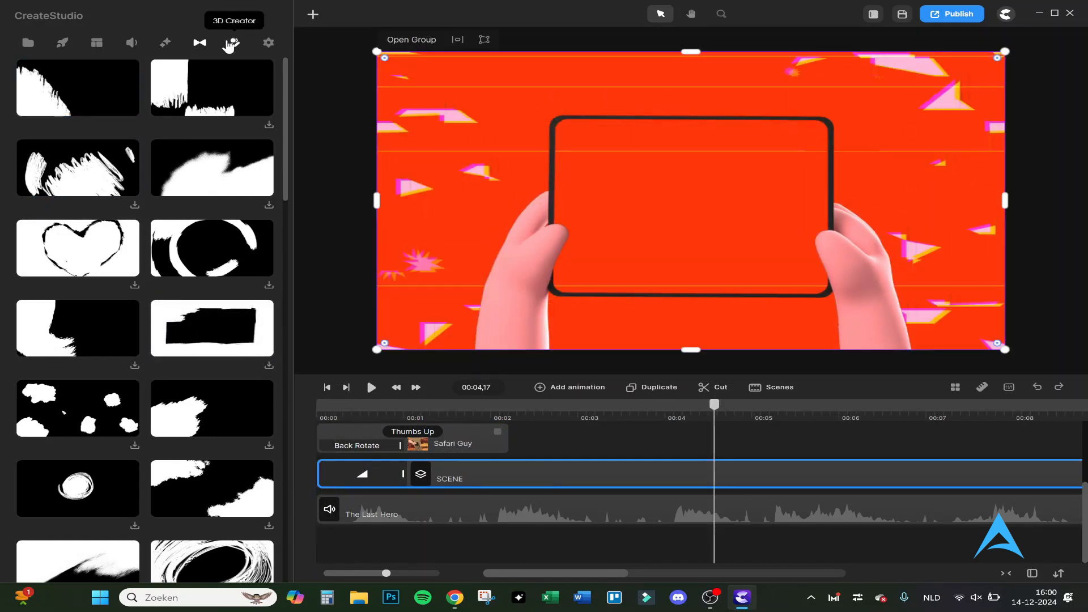
# - Download the 3D character with the cowboy hat and green top and place it at the timeline start above the tablet video
pyautogui.click(228, 46)
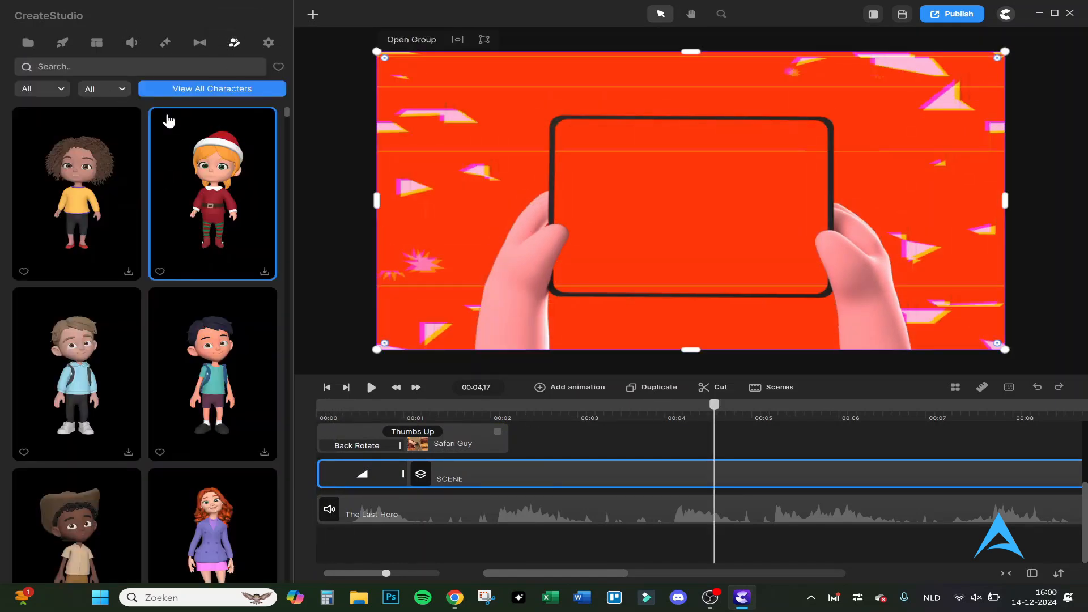
pyautogui.scroll(-2, 158, 213)
pyautogui.scroll(-3, 158, 223)
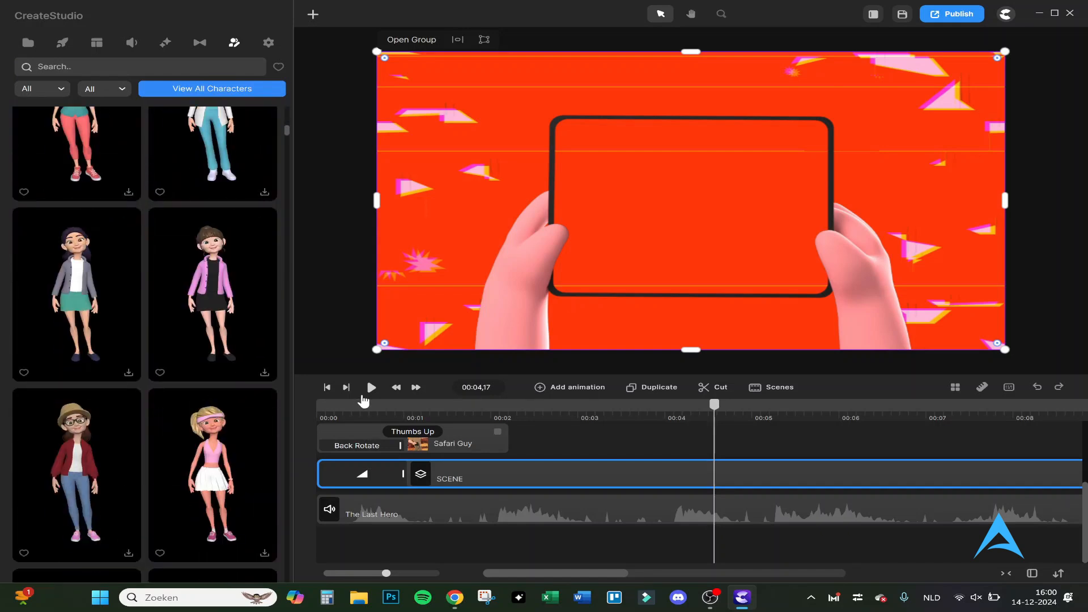
pyautogui.click(377, 402)
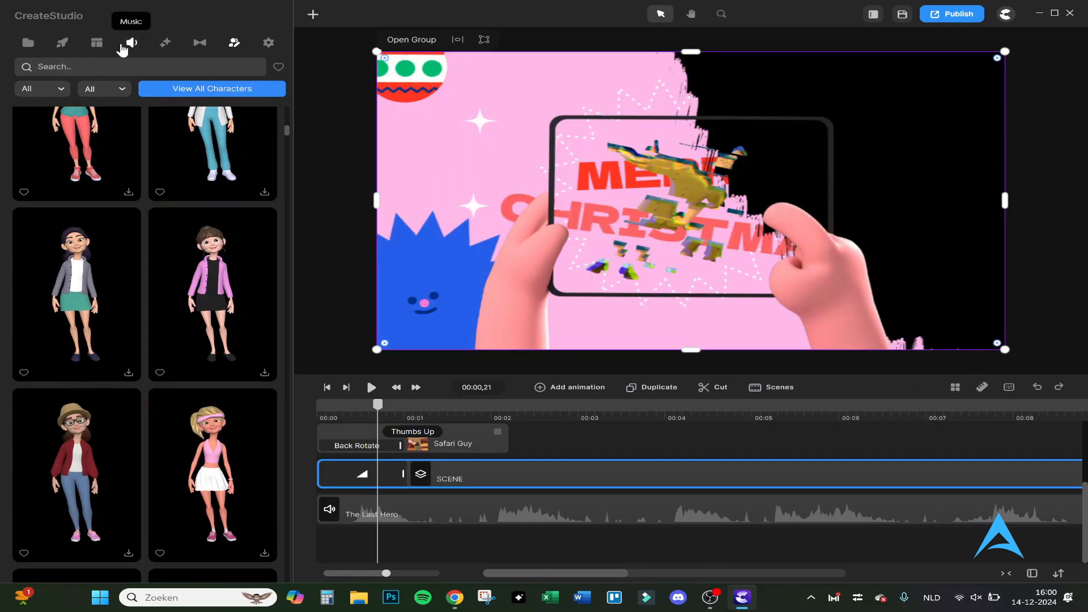
pyautogui.scroll(-5, 145, 240)
pyautogui.scroll(3, 145, 236)
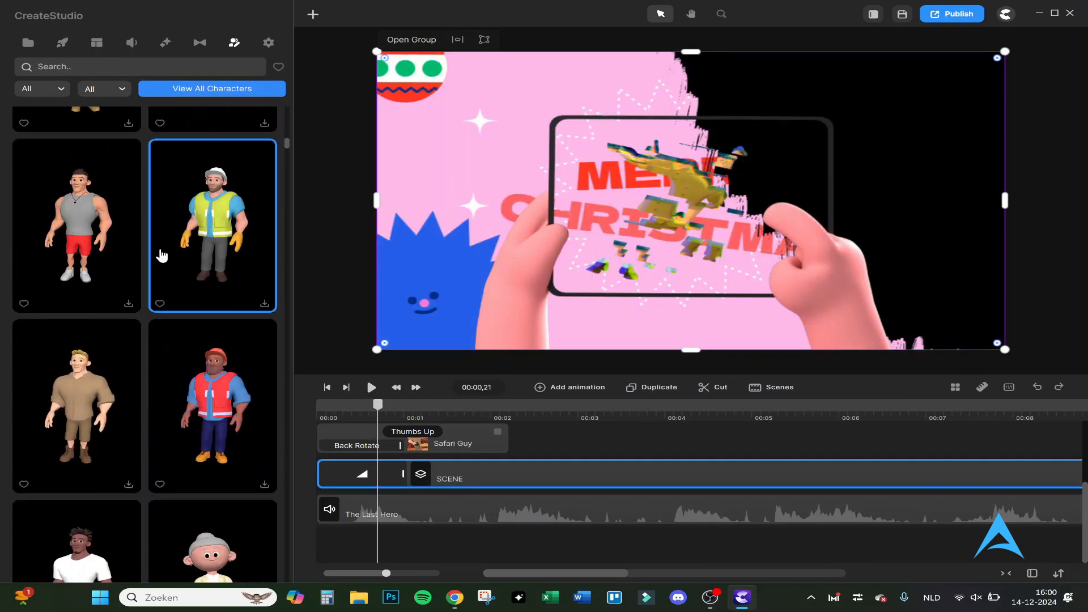
pyautogui.click(129, 302)
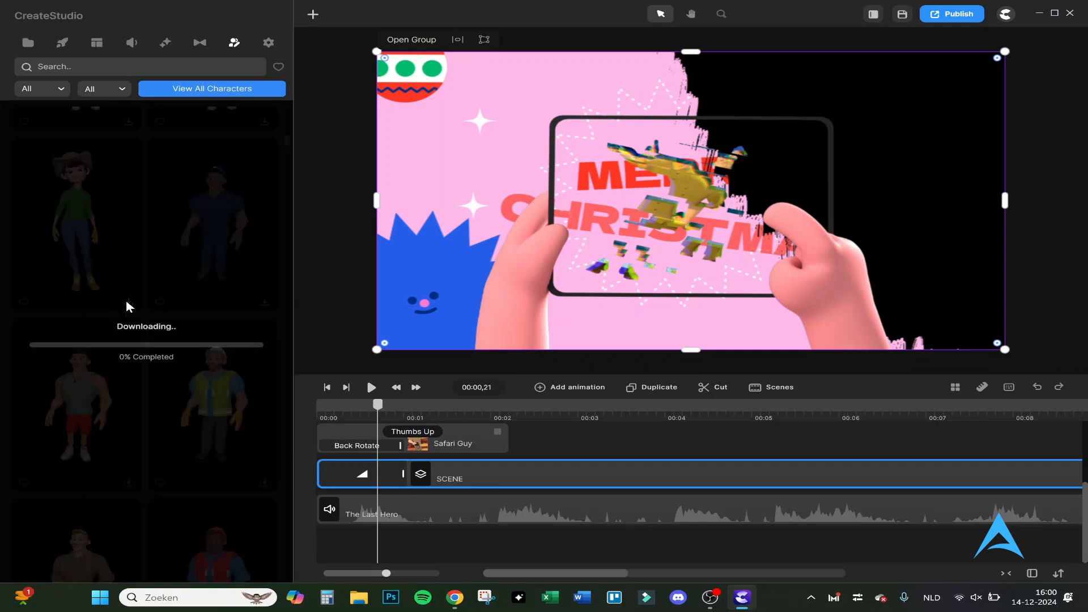
pyautogui.moveTo(114, 221); pyautogui.dragTo(335, 429)
pyautogui.scroll(3, 349, 462)
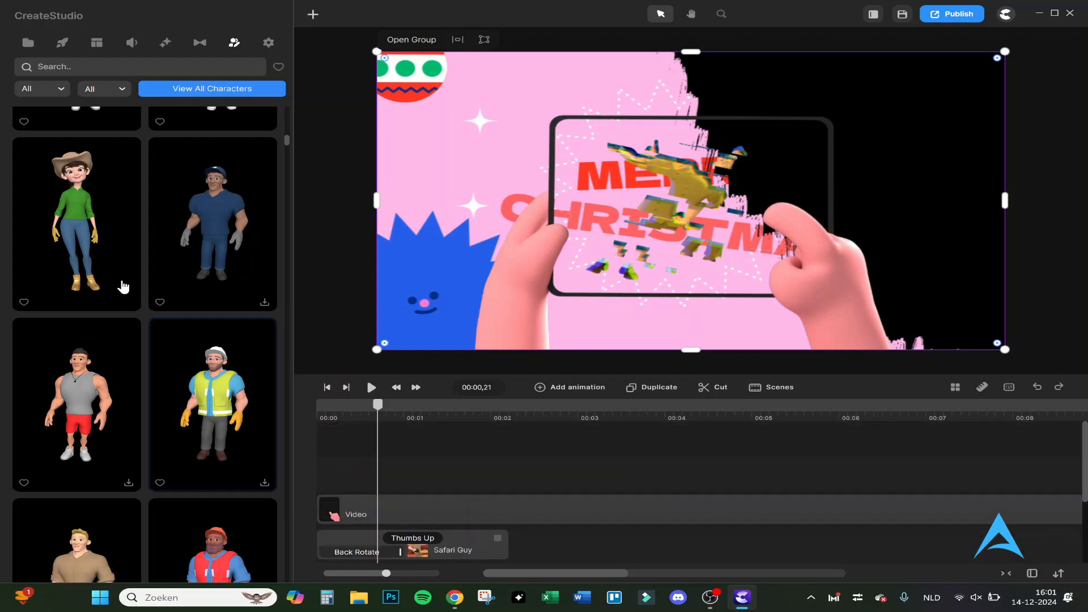
pyautogui.moveTo(120, 281); pyautogui.dragTo(418, 547)
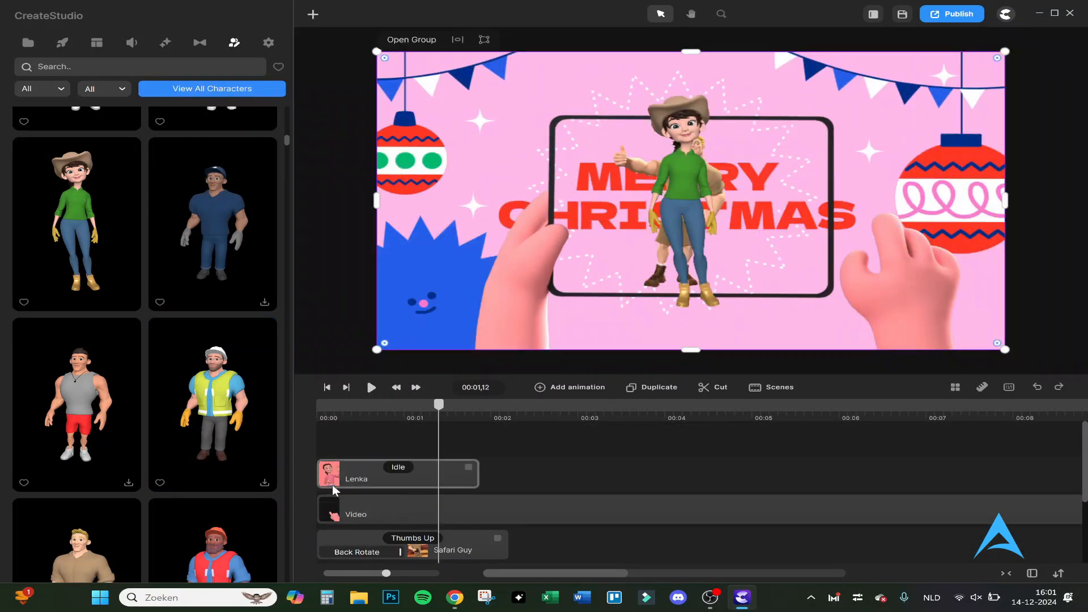
# - Delete the tablet video, the Safari Guy, the Christmas scene and the music, leaving only the Lenka character on the timeline
pyautogui.click(365, 509)
pyautogui.press('Delete')
pyautogui.click(367, 510)
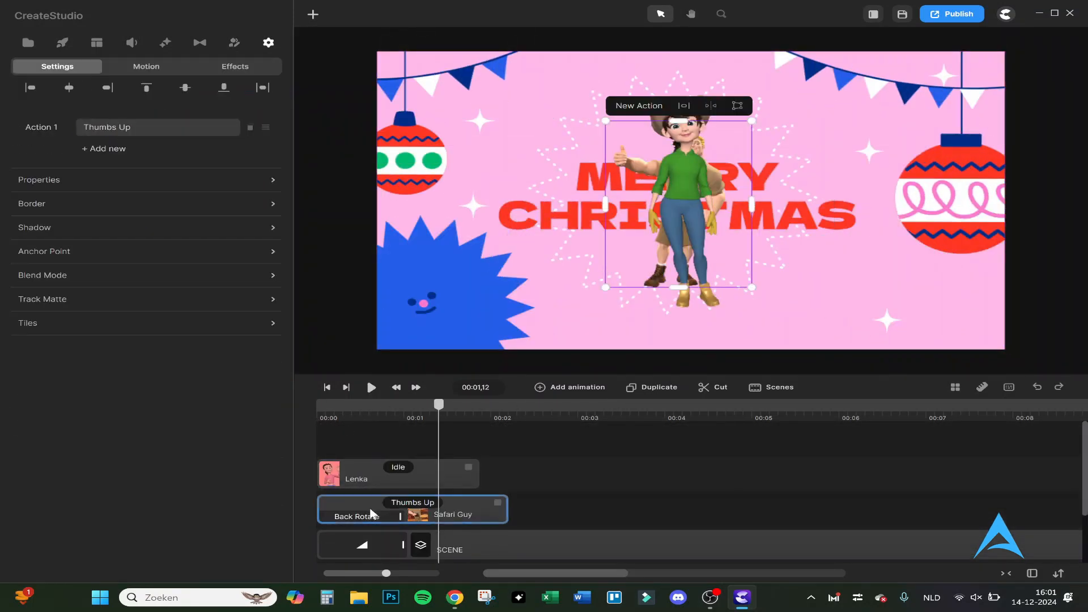
pyautogui.press('Delete')
pyautogui.click(371, 513)
pyautogui.press('Delete')
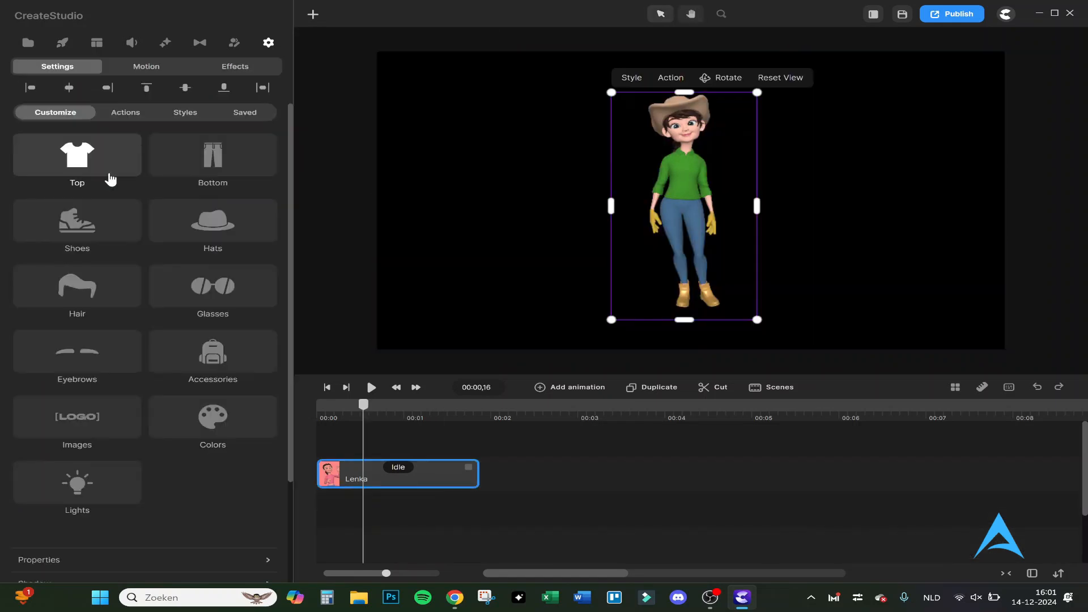
# - Dress Lenka in the Hoodie after trying the Doctor Top and Biker Jacket, and view the options for bottoms and hats
pyautogui.click(111, 179)
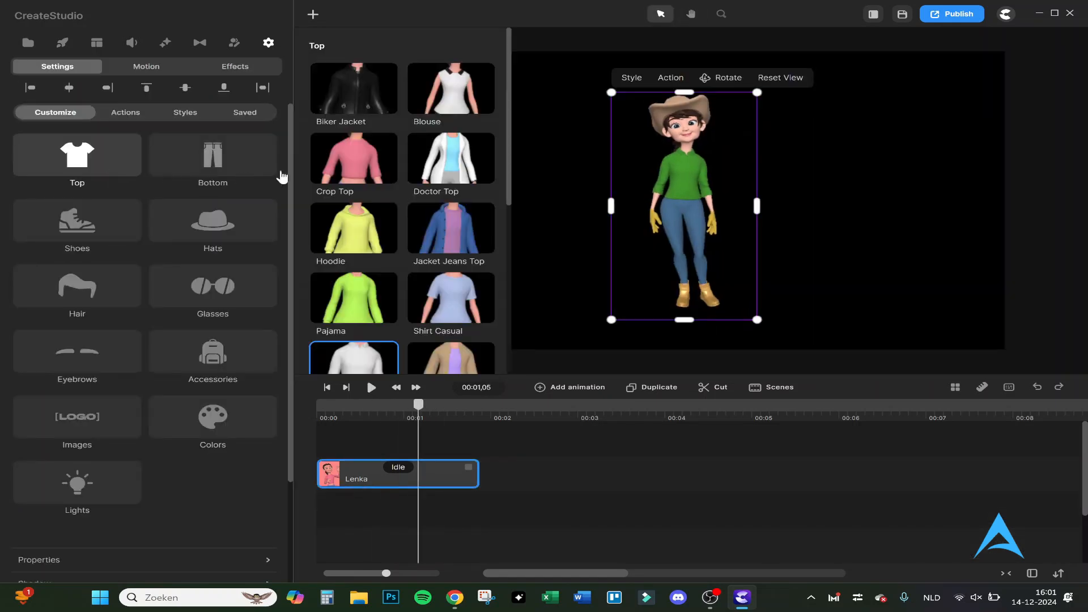
pyautogui.click(414, 163)
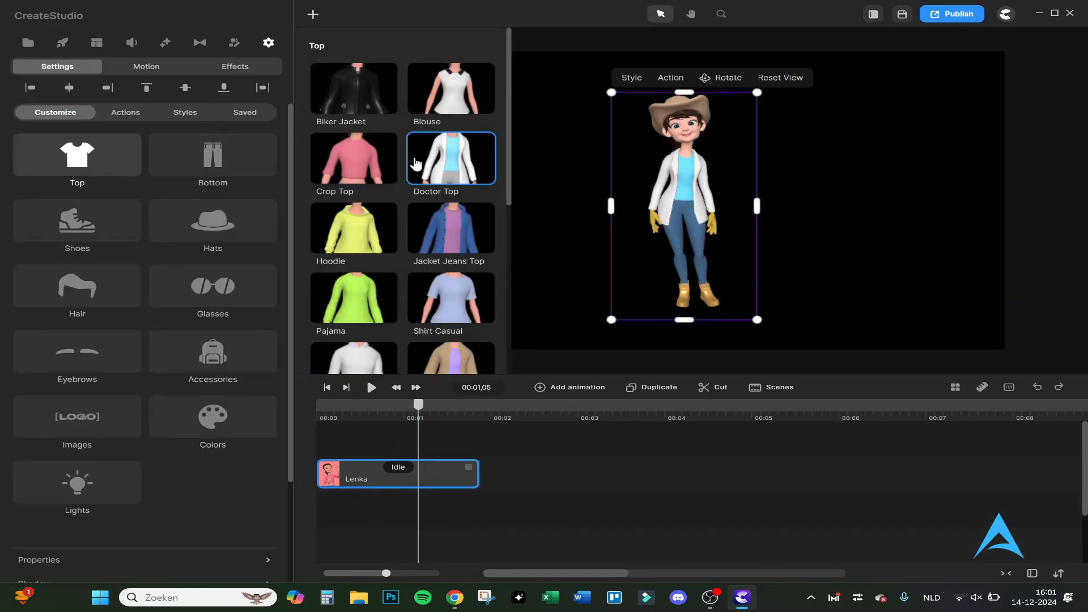
pyautogui.click(359, 81)
pyautogui.click(365, 240)
pyautogui.click(236, 155)
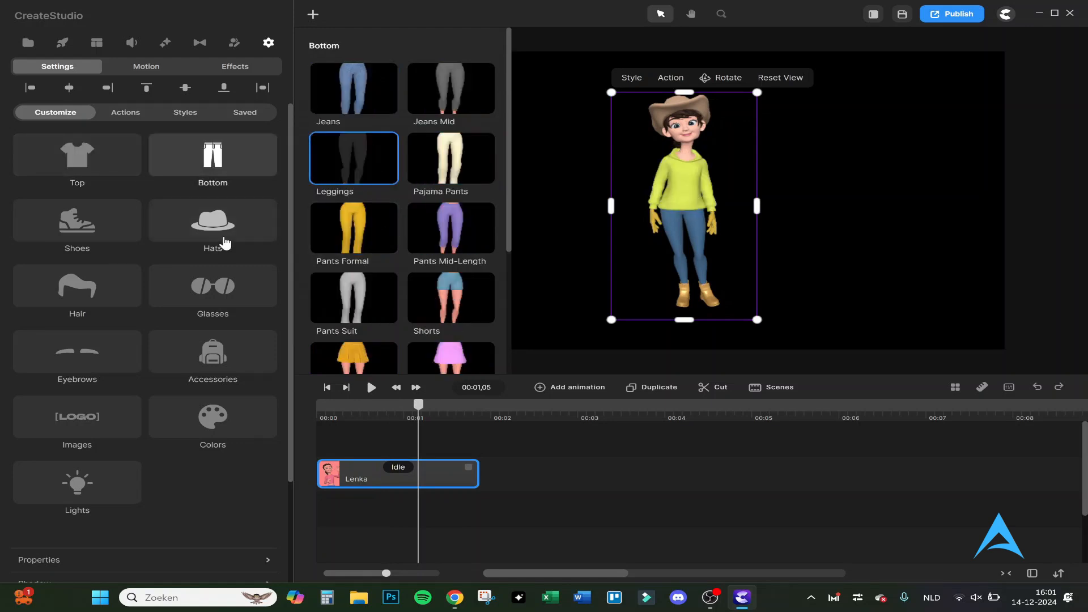
pyautogui.click(222, 235)
# - Give Lenka the Bottom position entrance motion and play it from the start
pyautogui.click(119, 71)
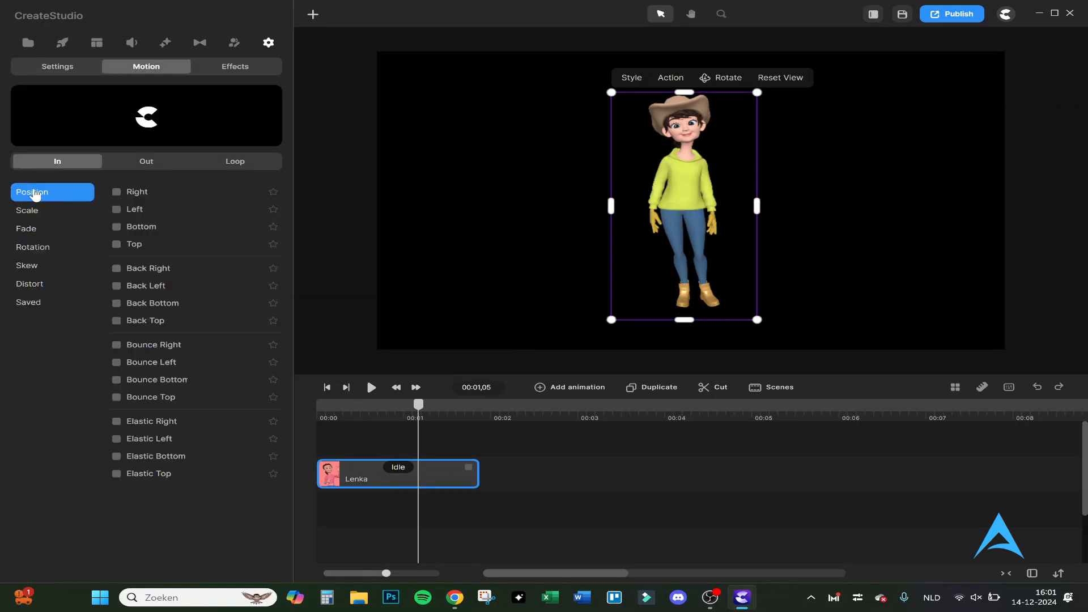
pyautogui.click(331, 406)
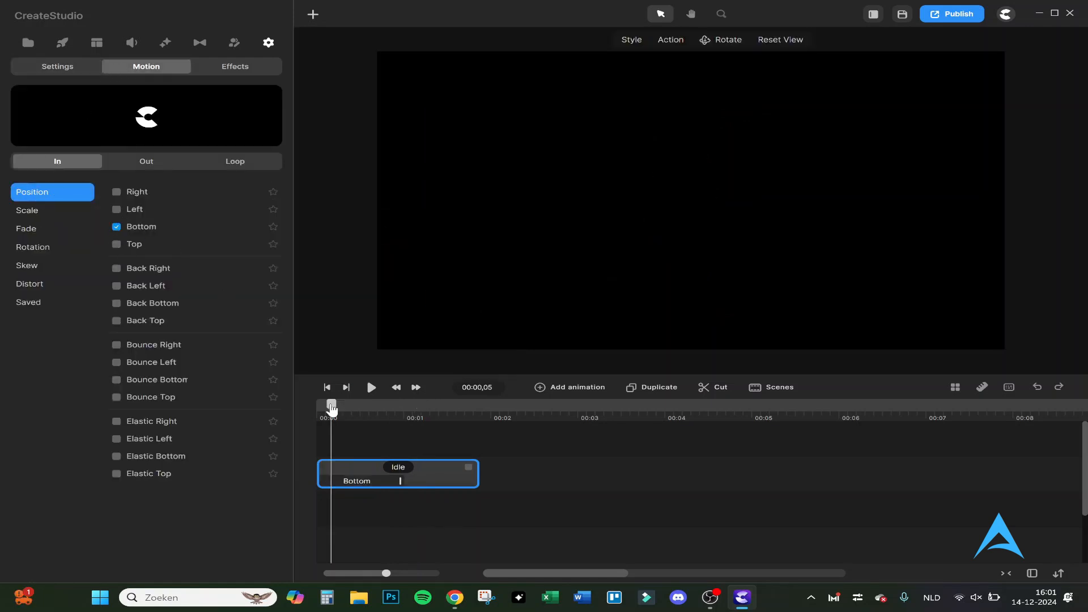
pyautogui.press('space')
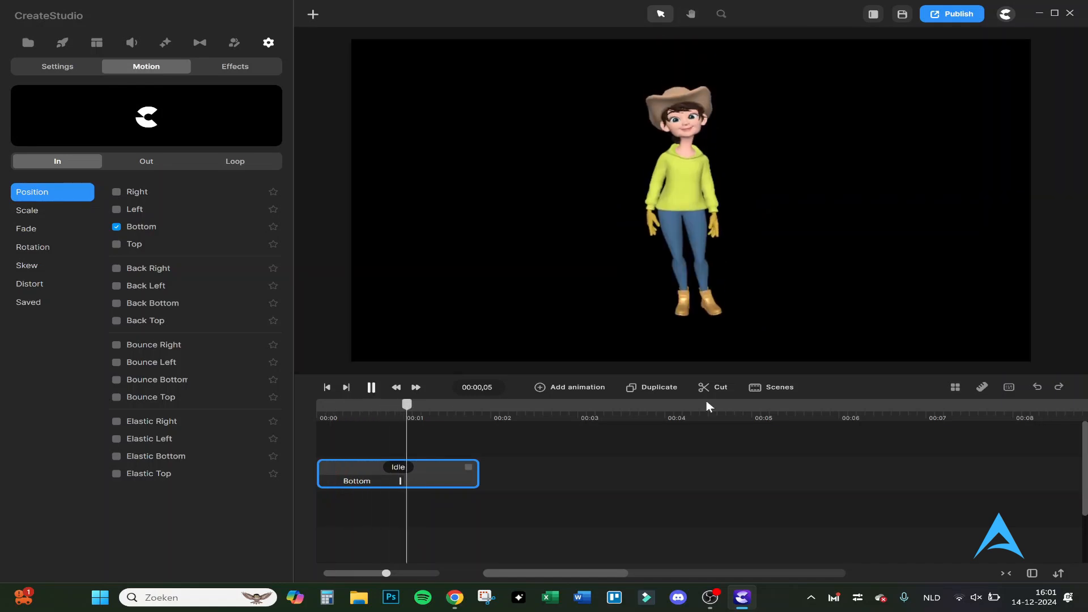
pyautogui.press('space')
# - Add the Happy action after Lenka's Idle action and play the result
pyautogui.click(79, 68)
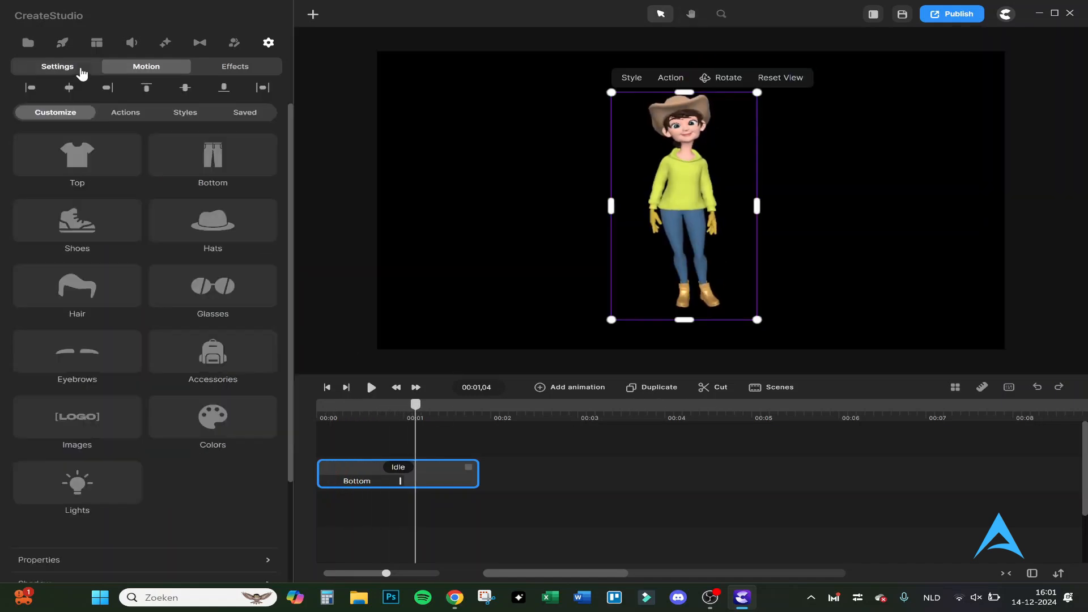
pyautogui.click(133, 111)
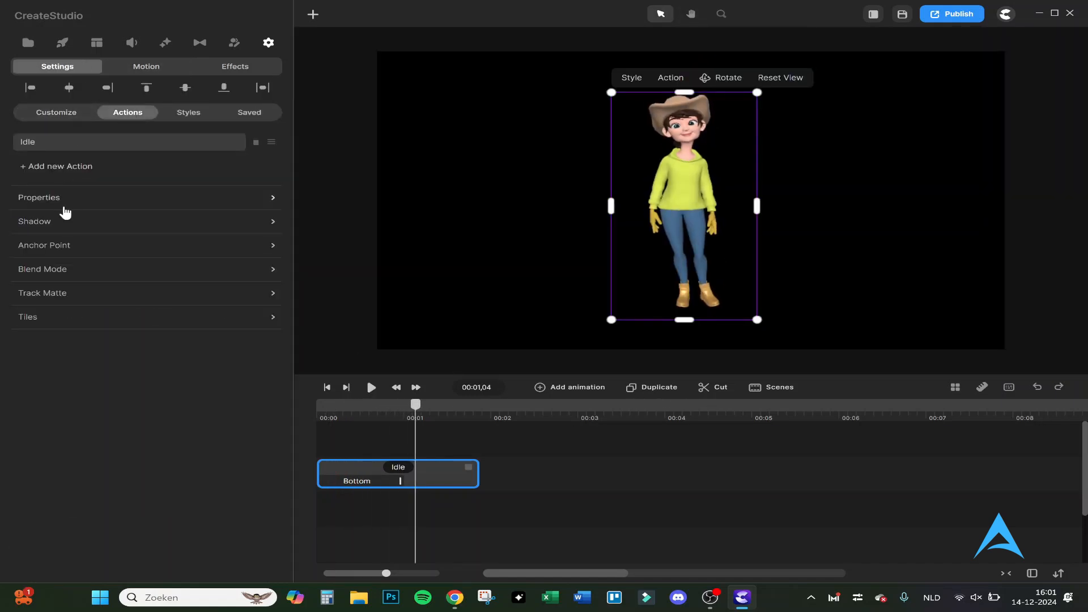
pyautogui.click(47, 169)
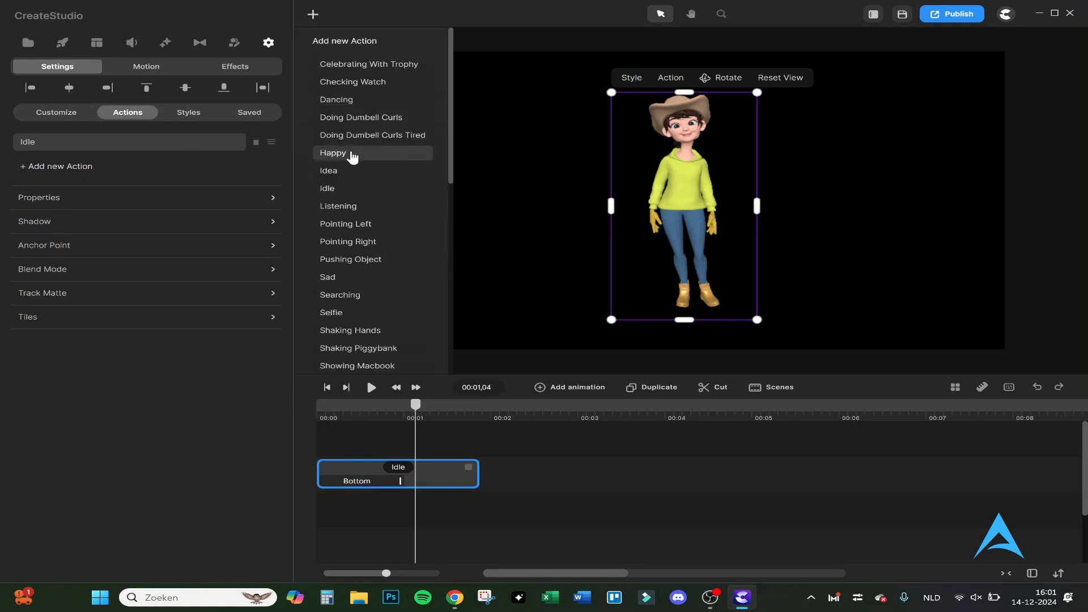
pyautogui.click(353, 157)
pyautogui.press('space')
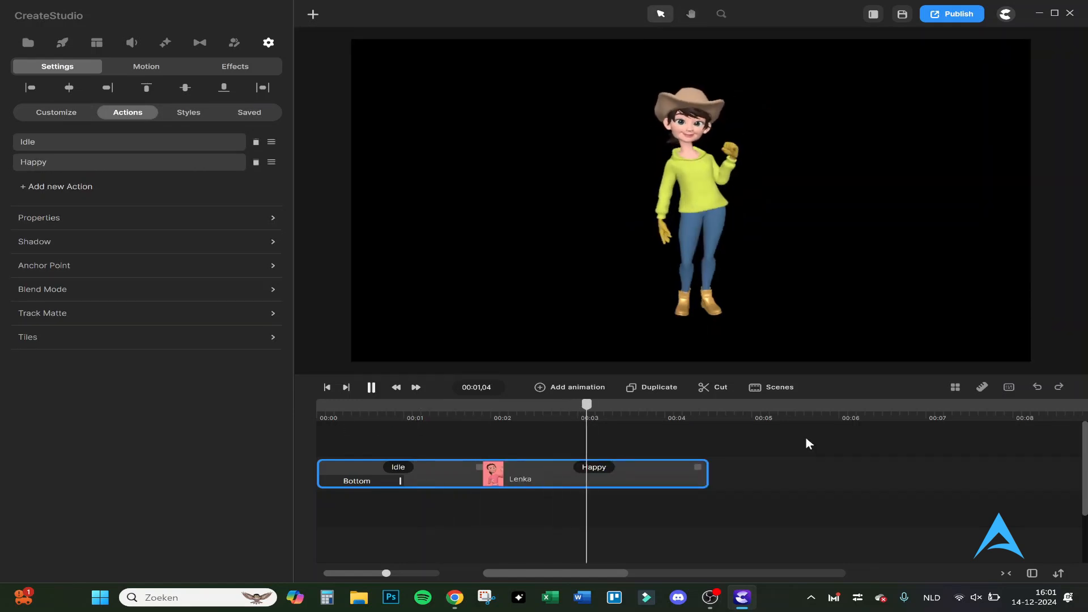
# - Examine Lenka's styles, saved presets, shadow settings and blend mode options
pyautogui.click(185, 112)
pyautogui.click(231, 116)
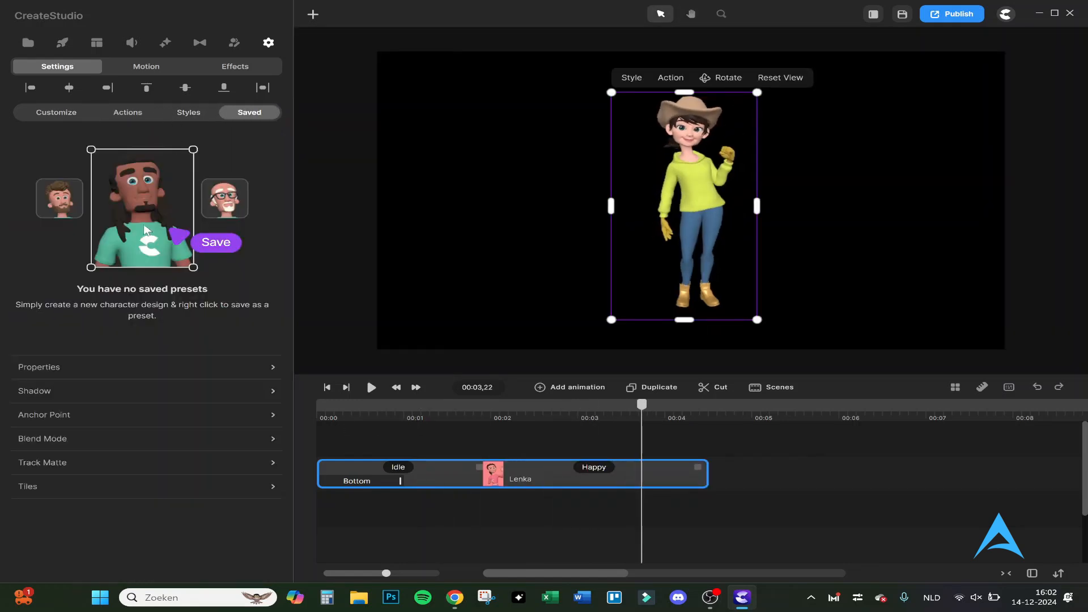
pyautogui.click(152, 387)
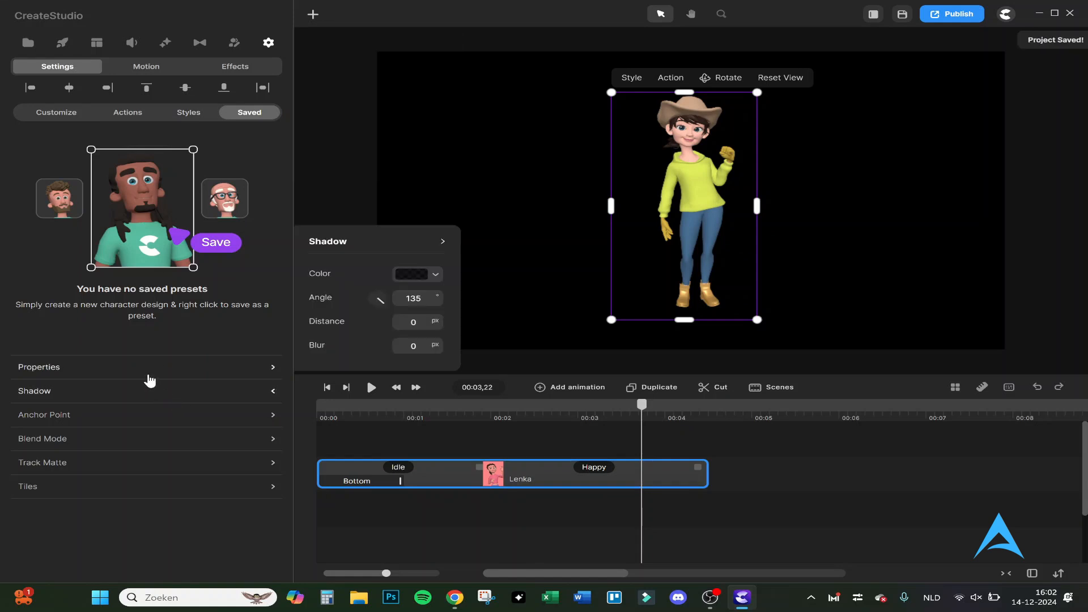
pyautogui.click(126, 450)
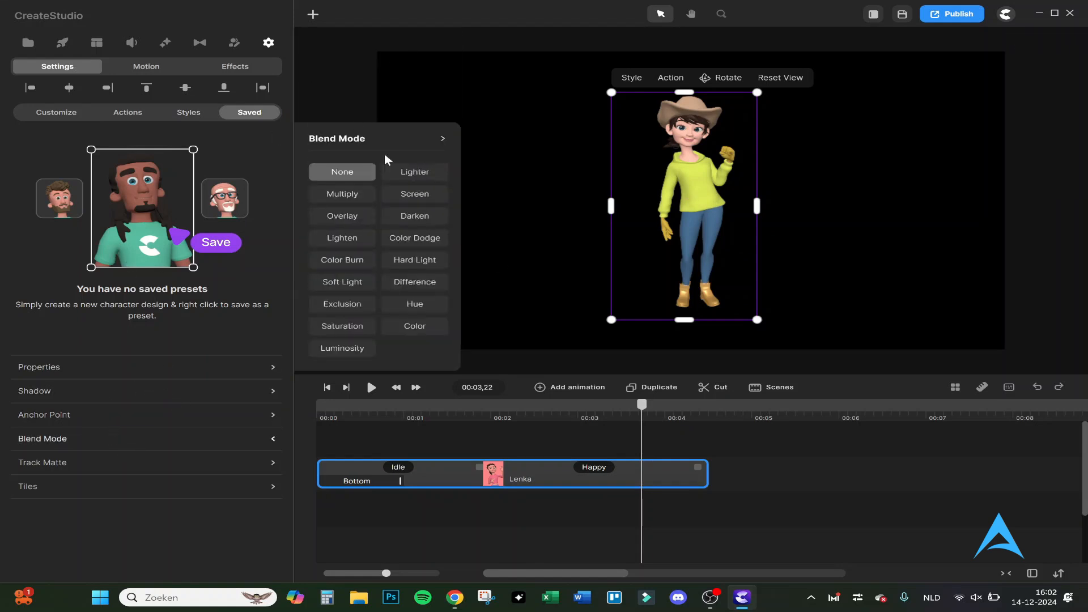
# - Look through the project's media and browse the ready-made elements in the Scenes category
pyautogui.click(63, 46)
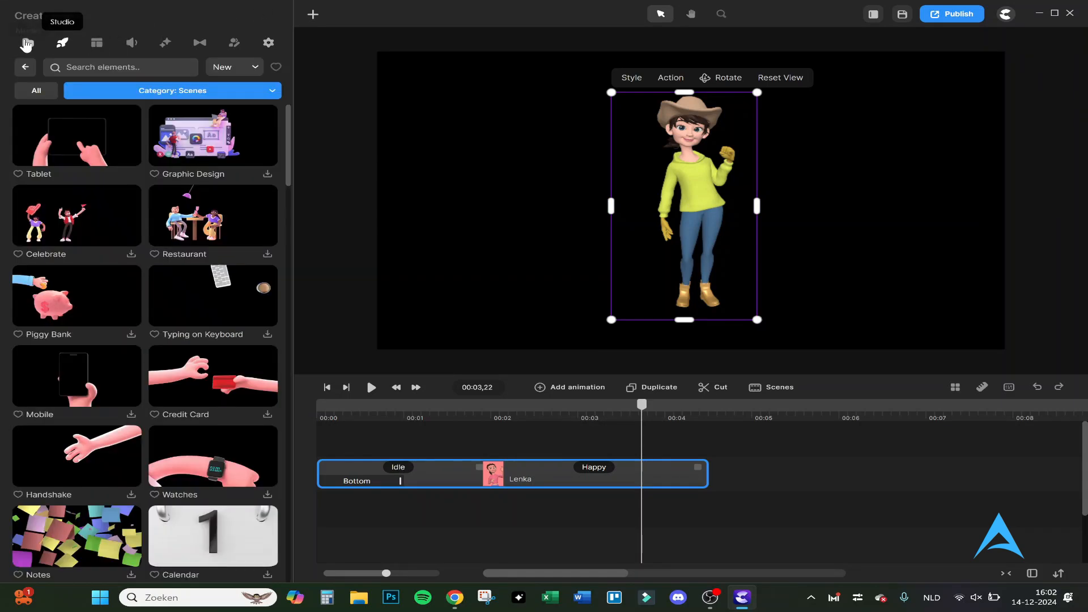
pyautogui.click(28, 42)
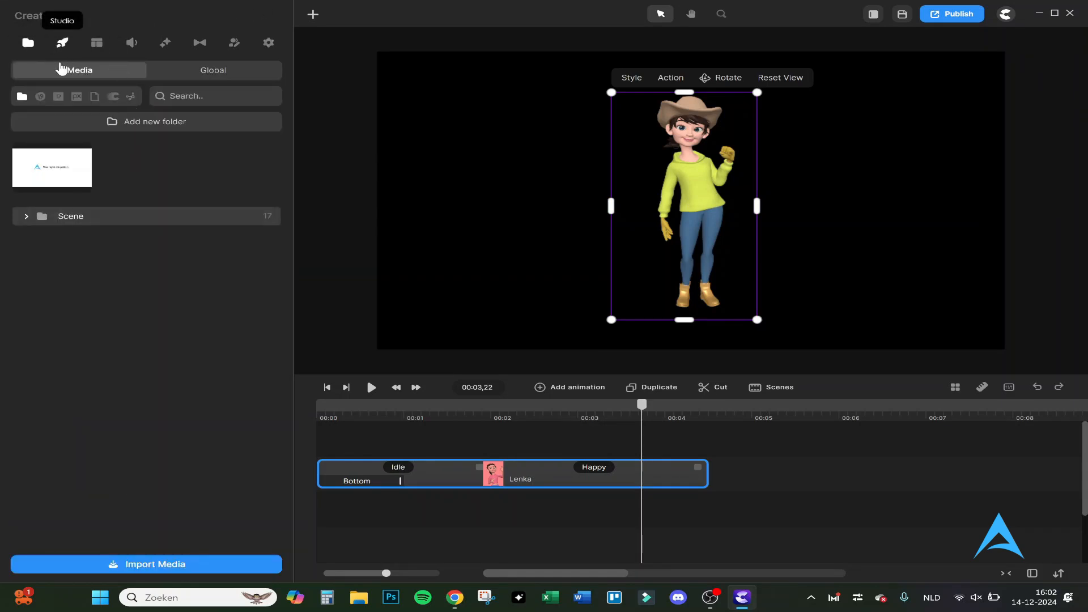
pyautogui.click(62, 43)
pyautogui.scroll(-10, 162, 414)
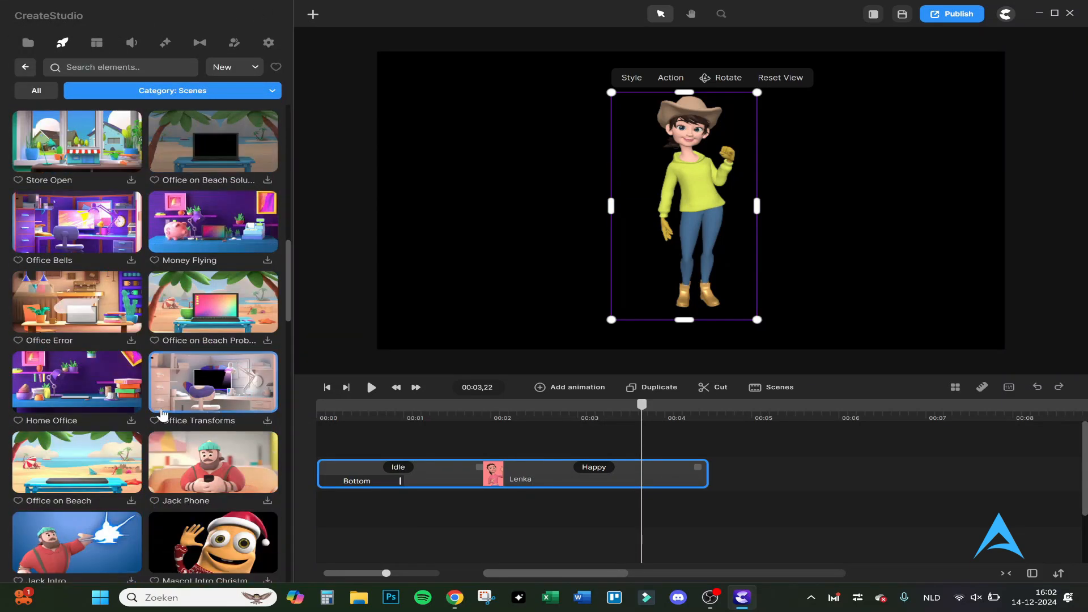
pyautogui.scroll(-10, 162, 415)
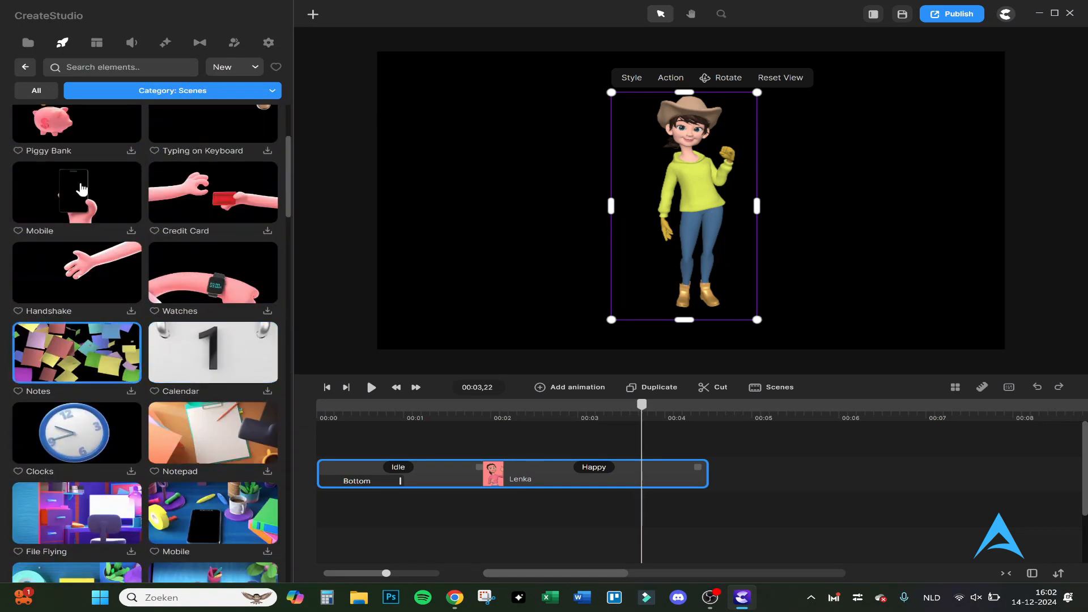
pyautogui.scroll(-5, 158, 256)
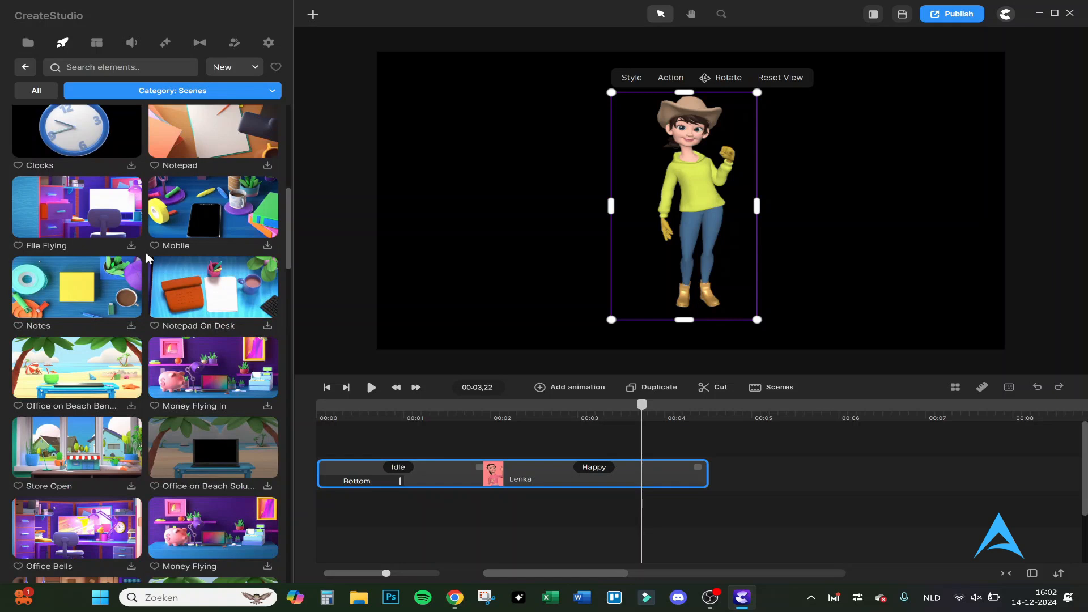
pyautogui.scroll(10, 146, 253)
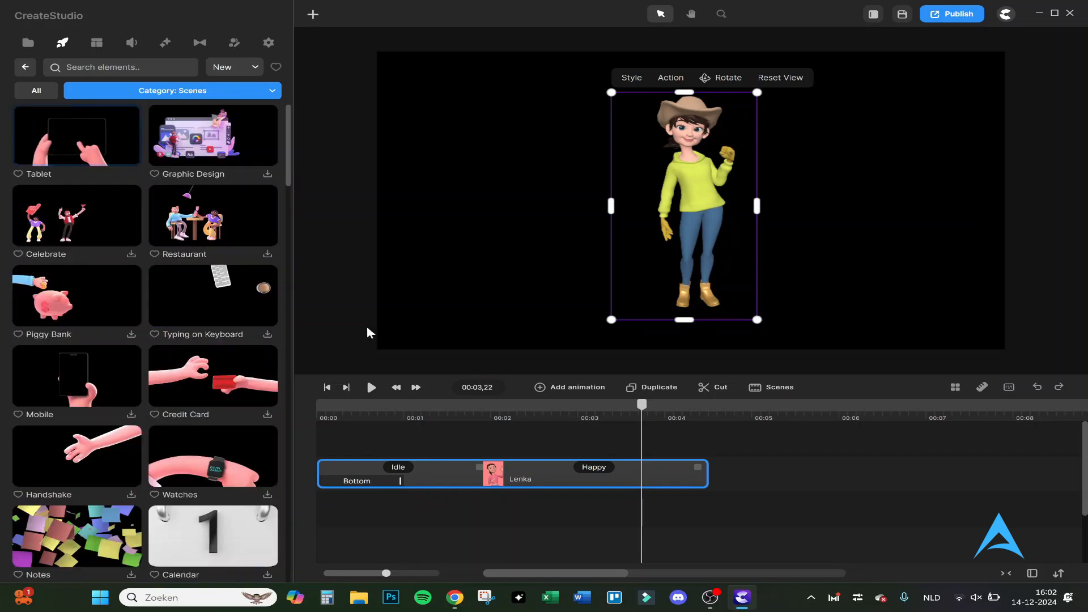